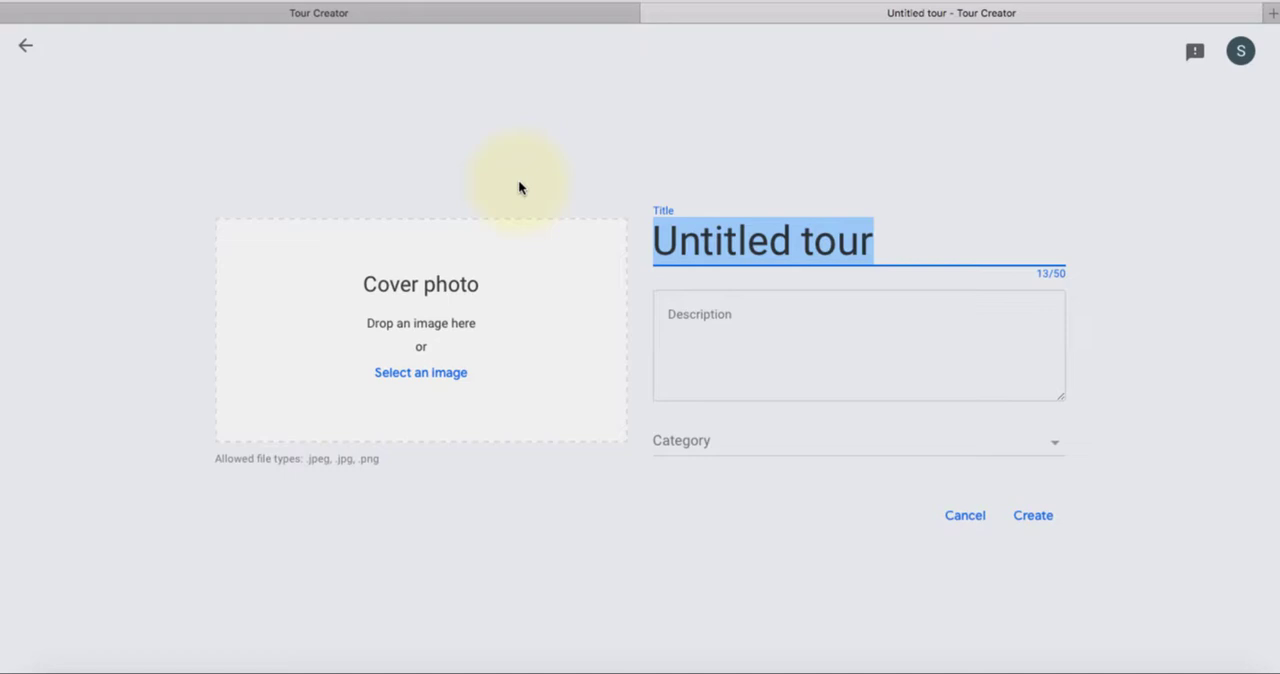
Title the tour "Bowen Island" and set its category to Travel & Leisure
type("Bowen island")
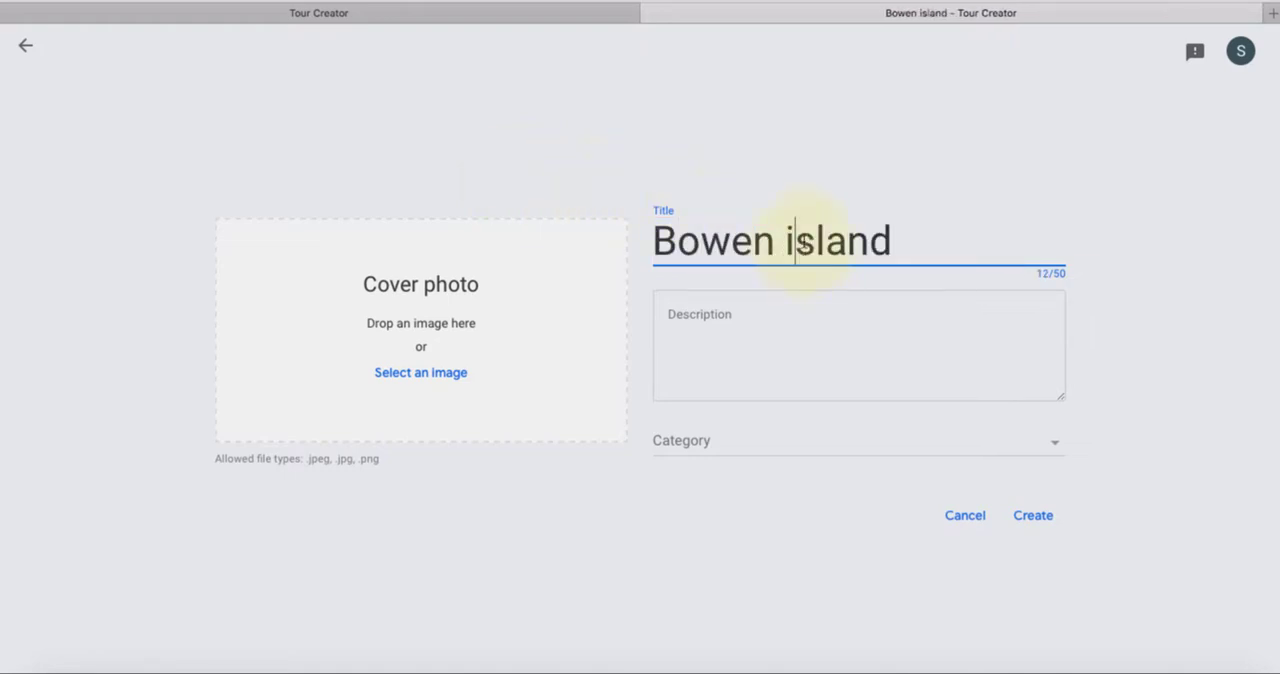
key("BackSpace")
type("I")
left_click(764, 358)
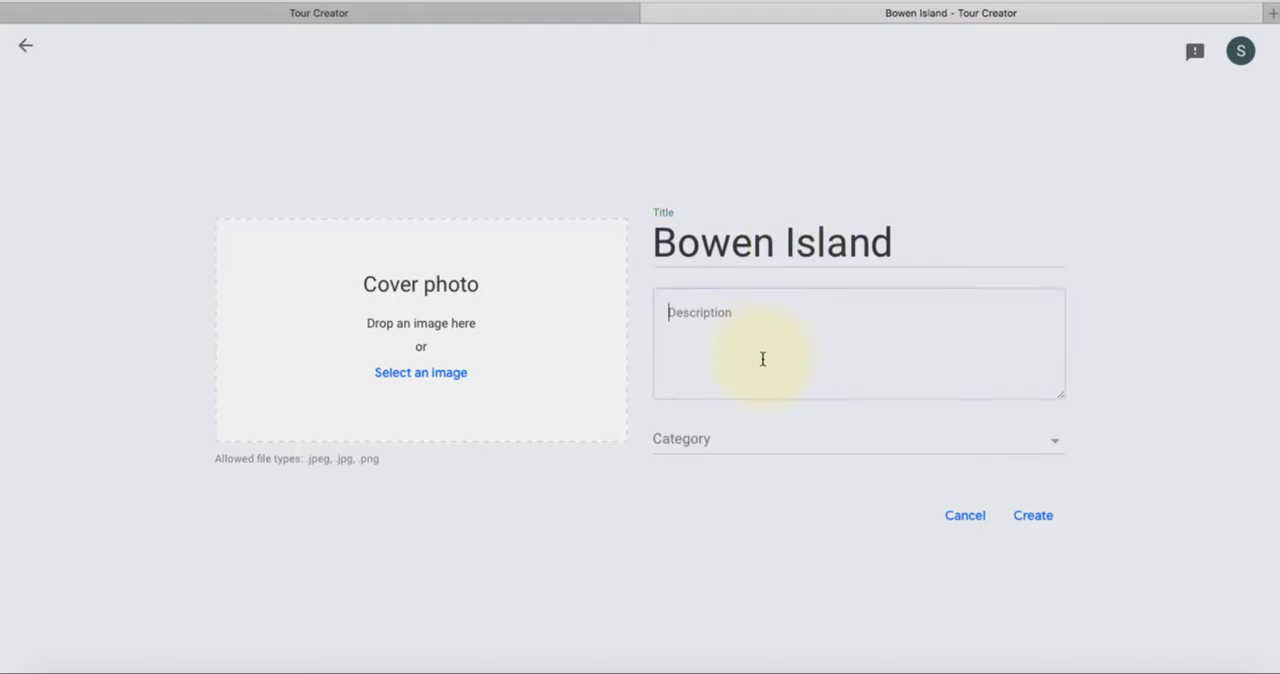
left_click(746, 440)
scroll(755, 378, "down", 5)
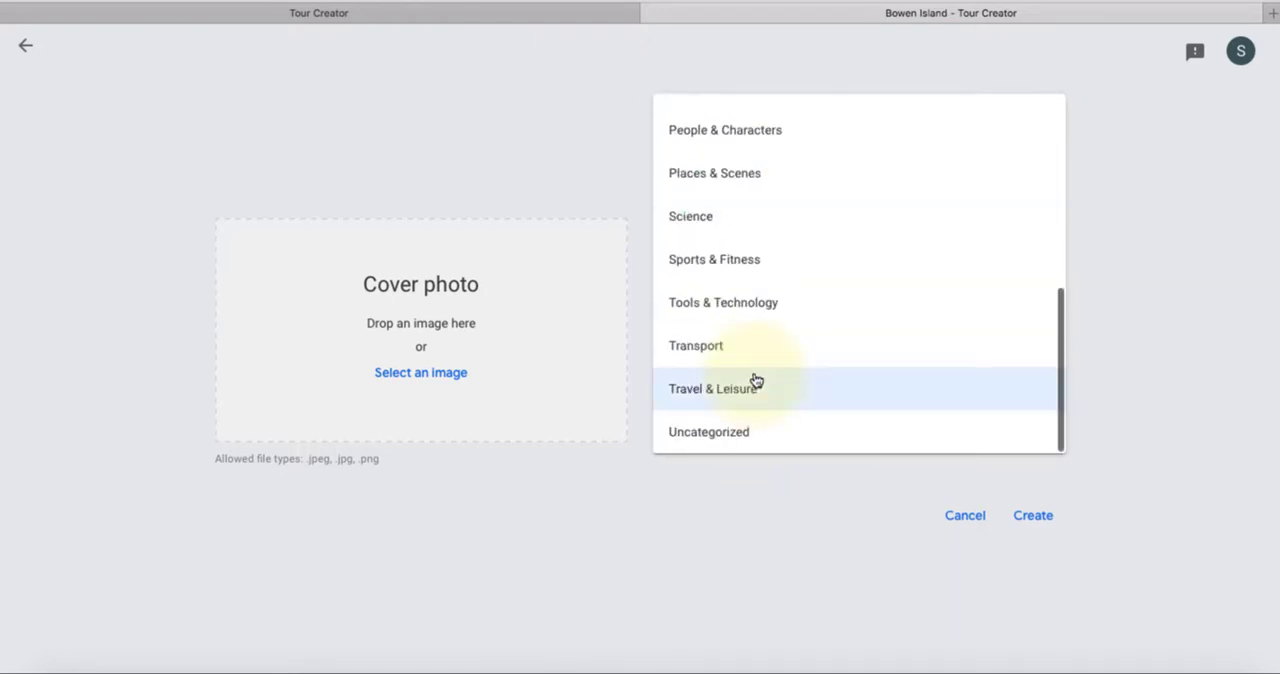
left_click(755, 409)
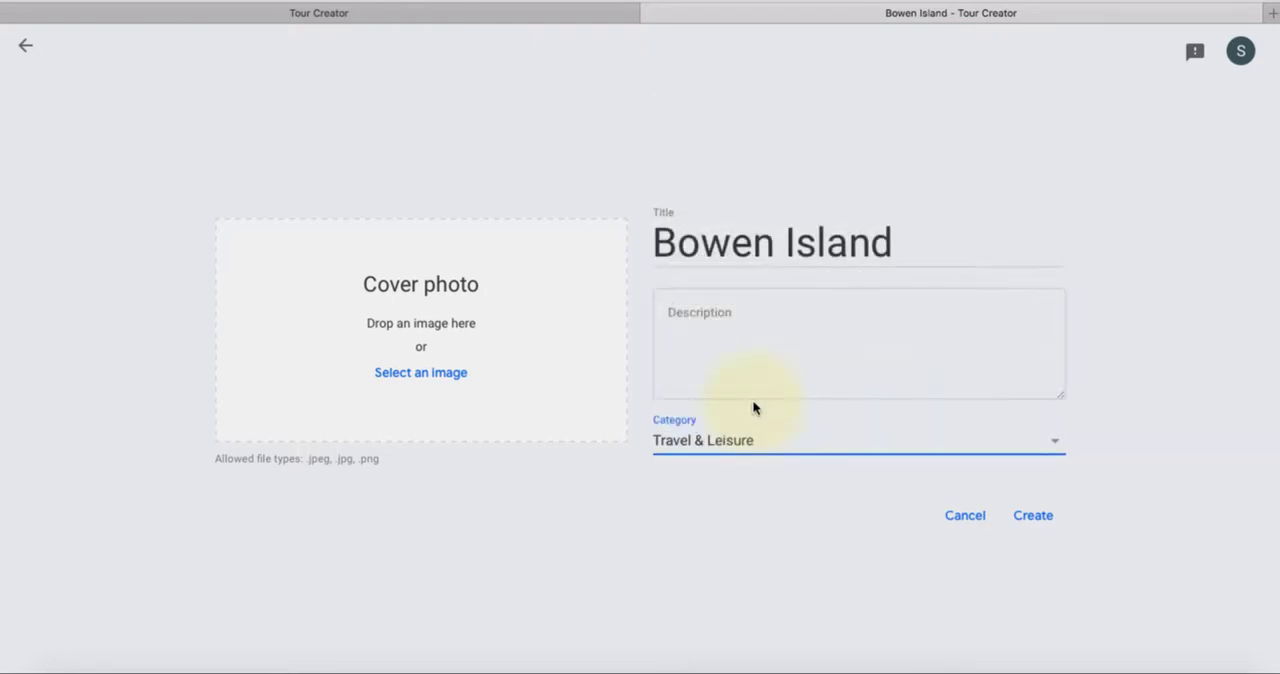
Use Bowen Island.JPG as the cover photo and create the tour
left_click(434, 373)
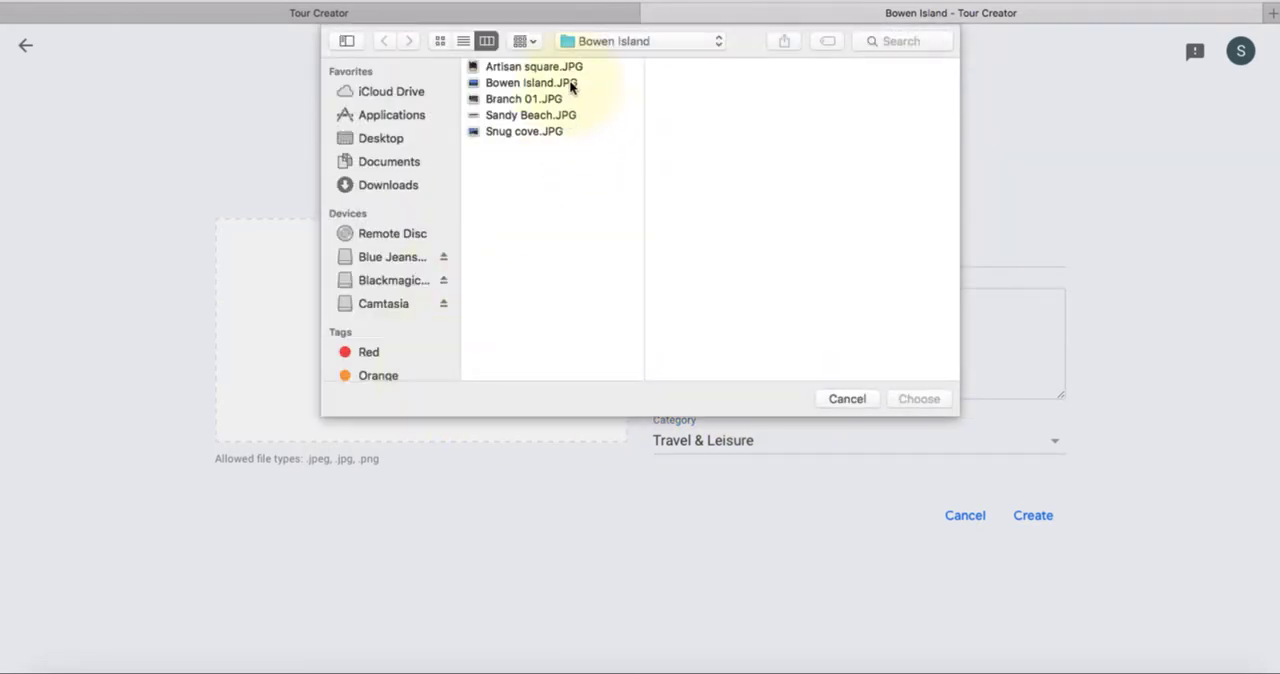
left_click(571, 87)
double_click(571, 87)
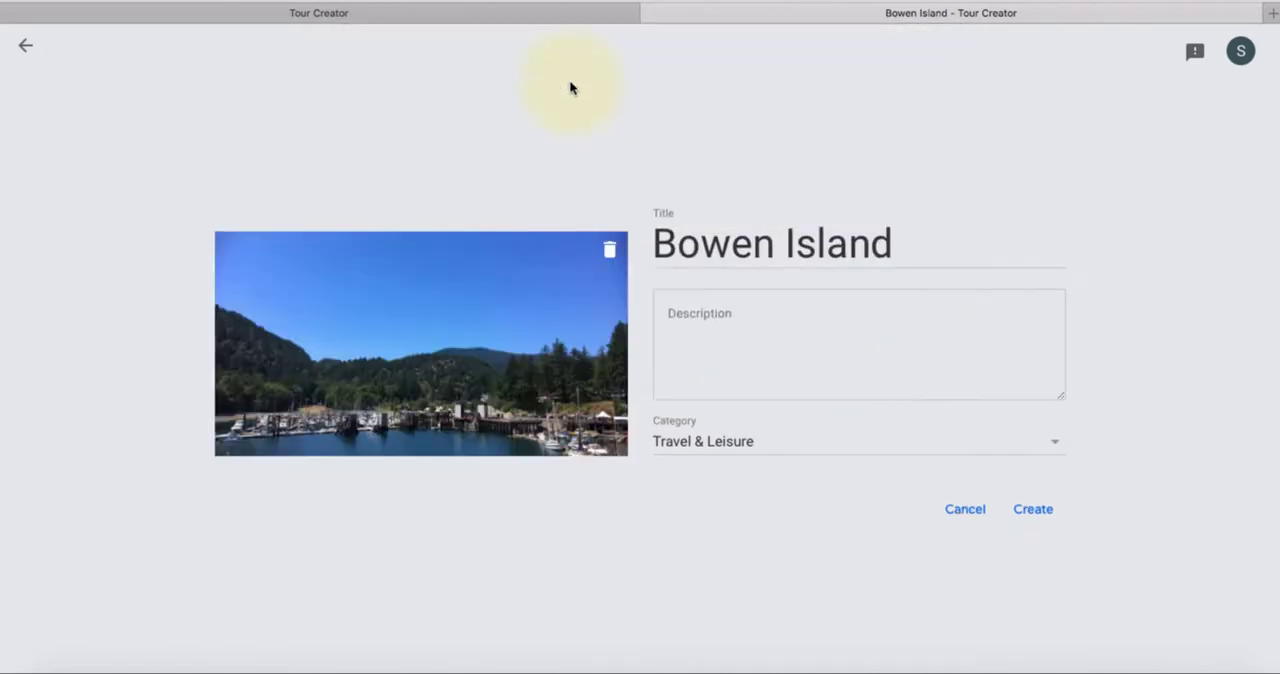
left_click(1030, 508)
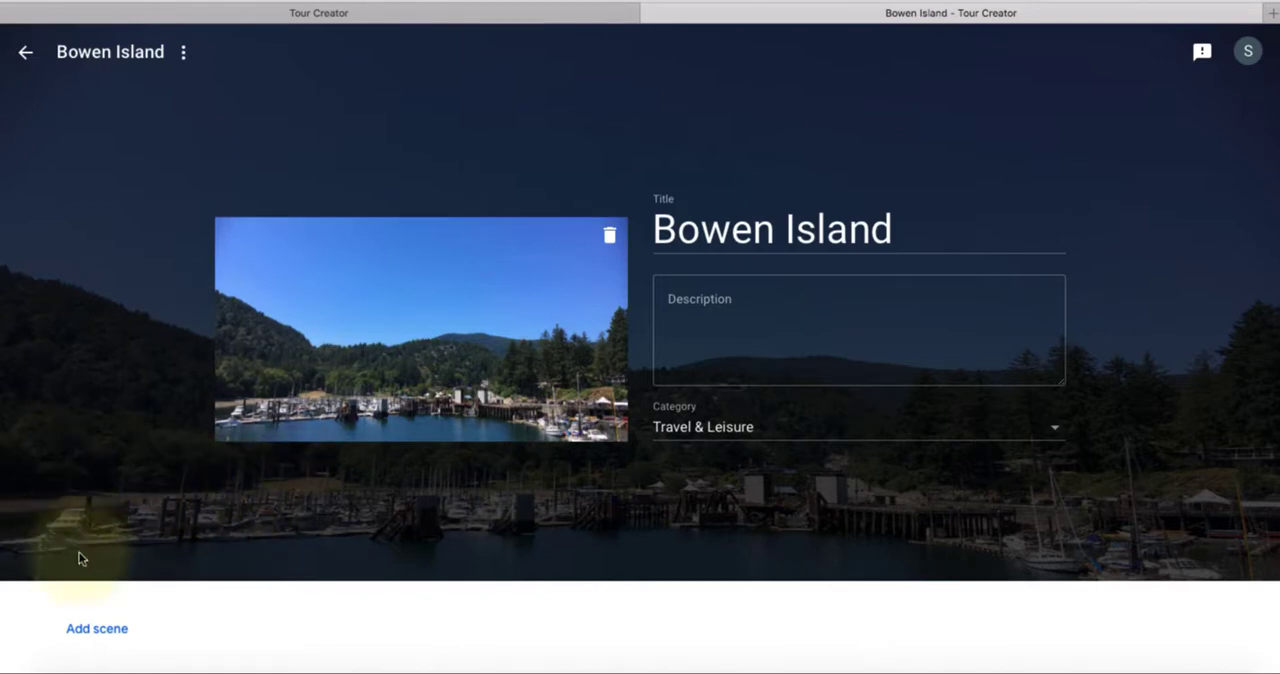
Start a new Street View scene and find the place Branch 01 on Bowen Island Trunk Road, Bowen Island
left_click(92, 630)
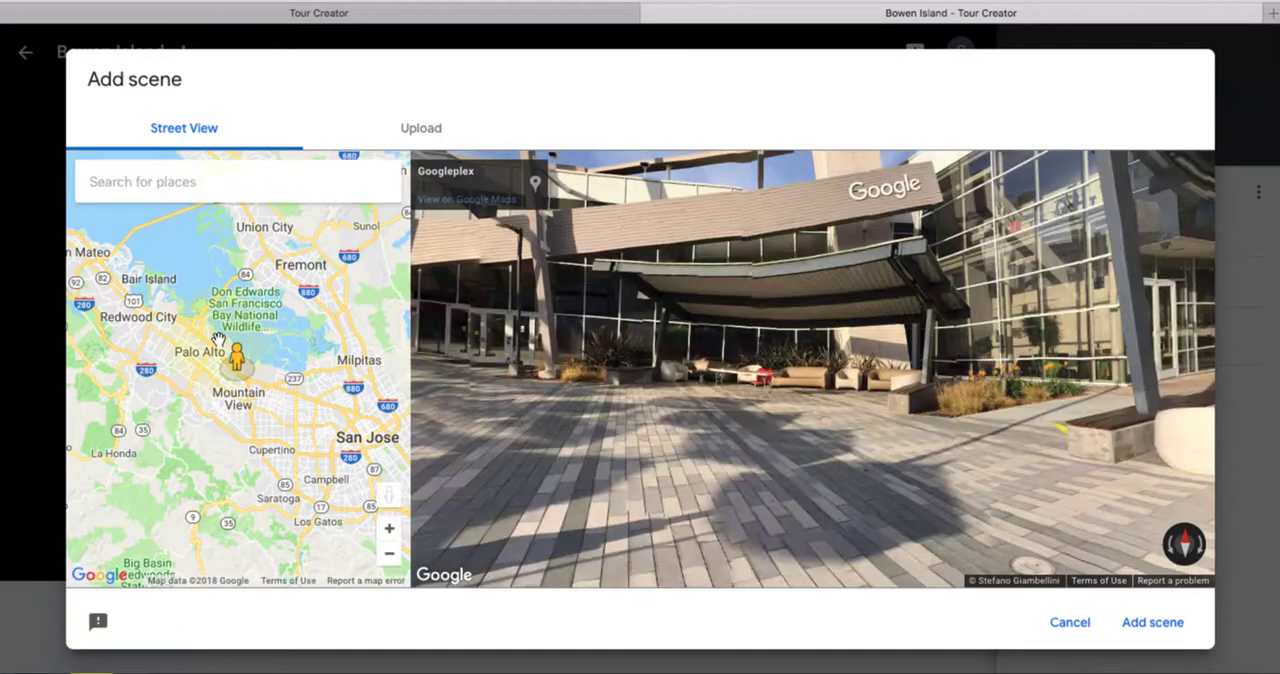
left_click(220, 184)
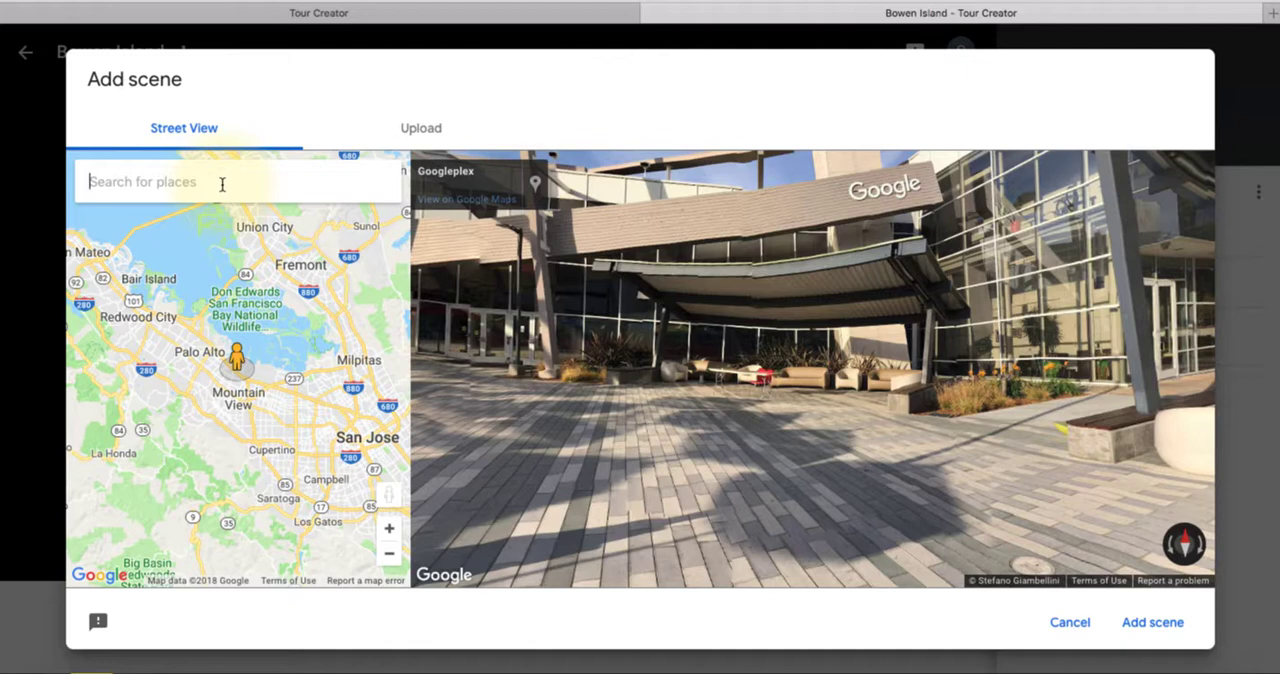
type("branch ")
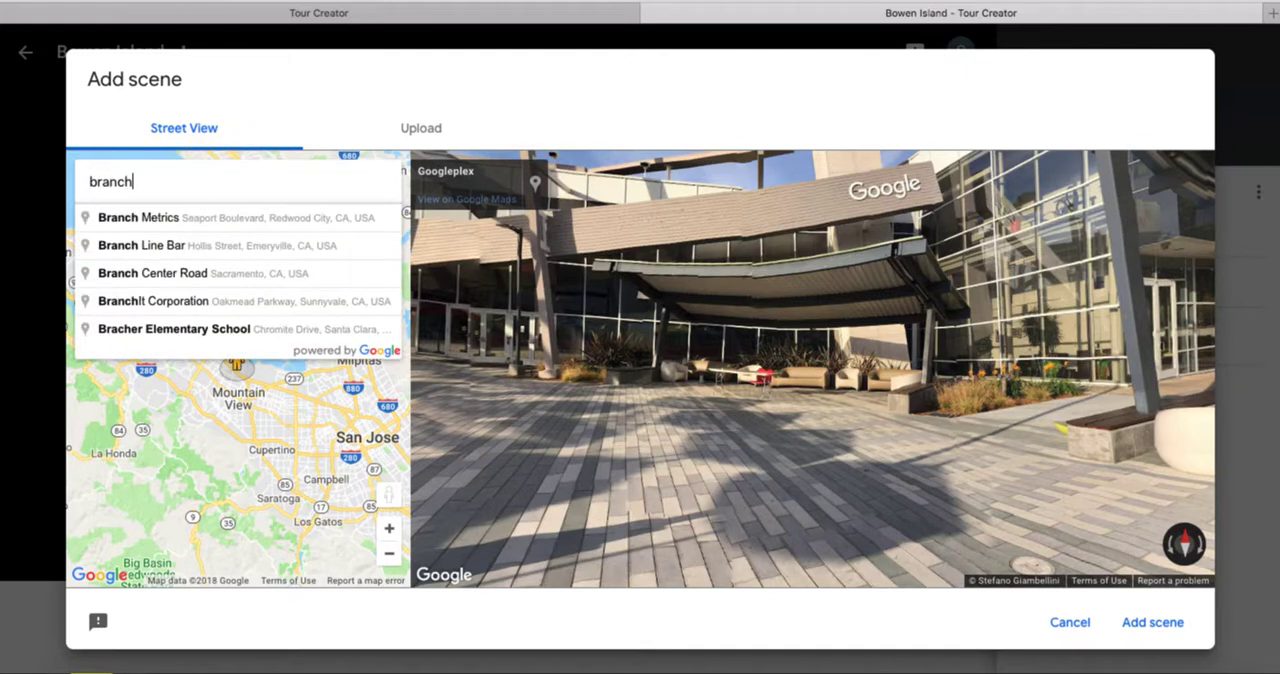
type("01")
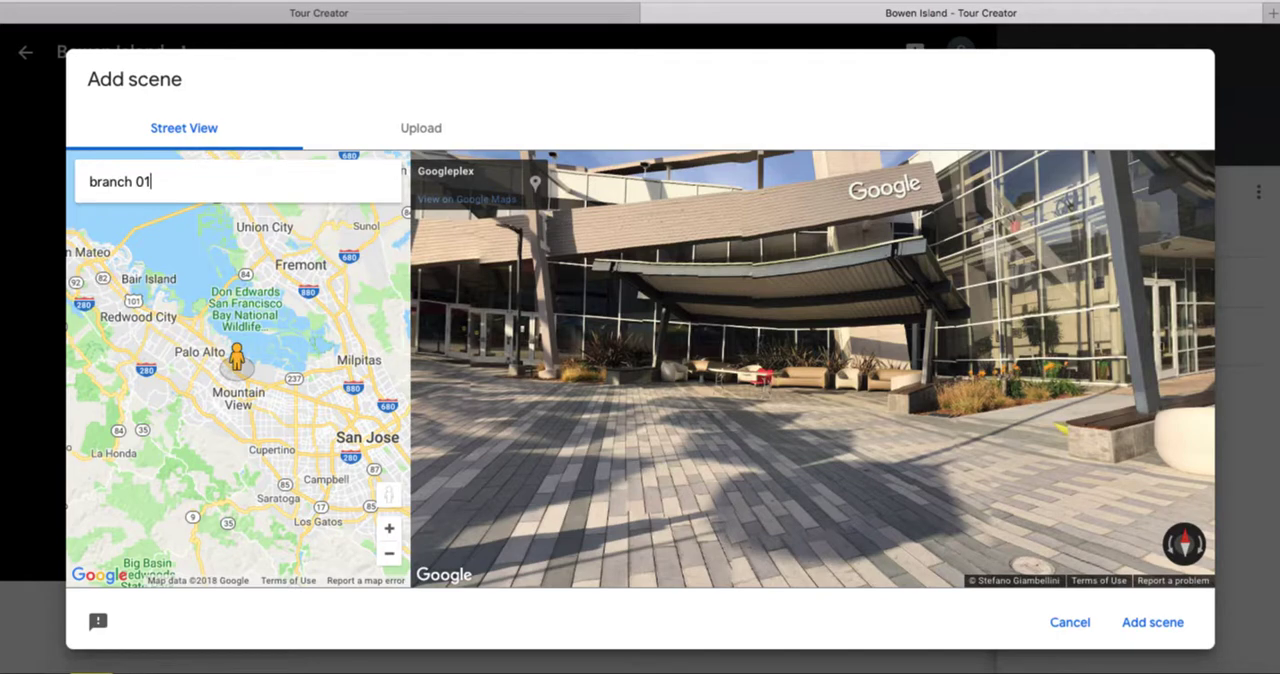
type(", bowen island")
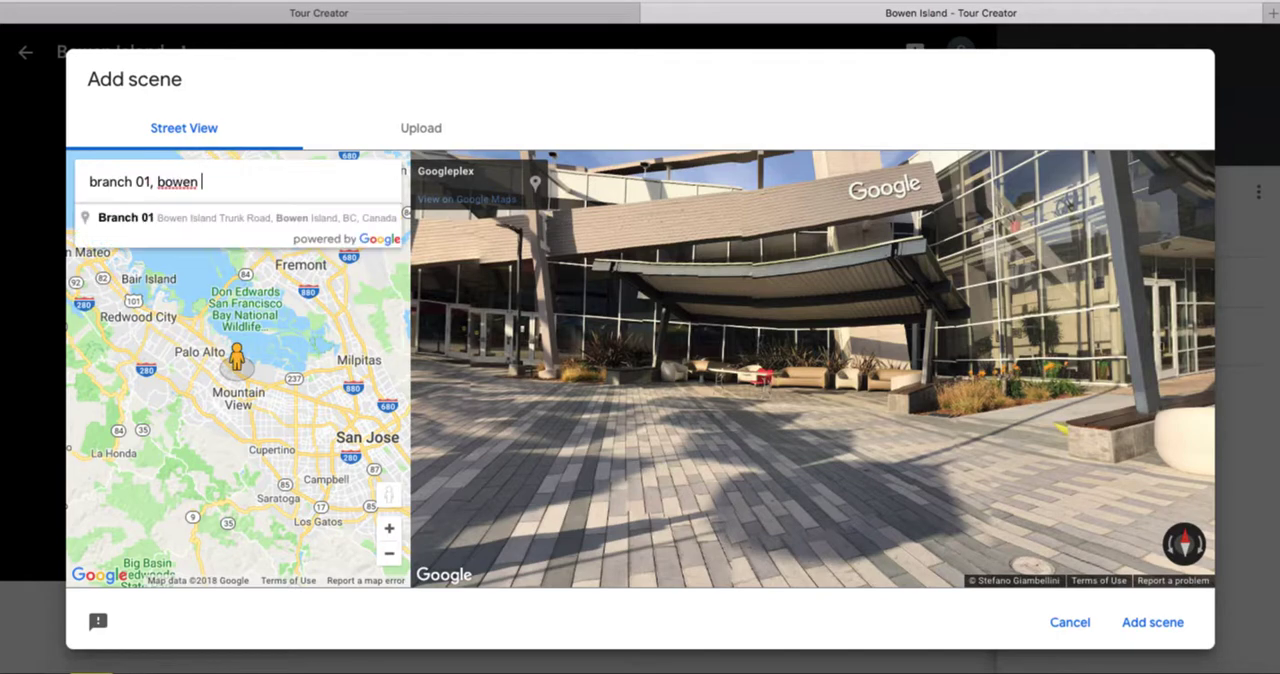
left_click(185, 213)
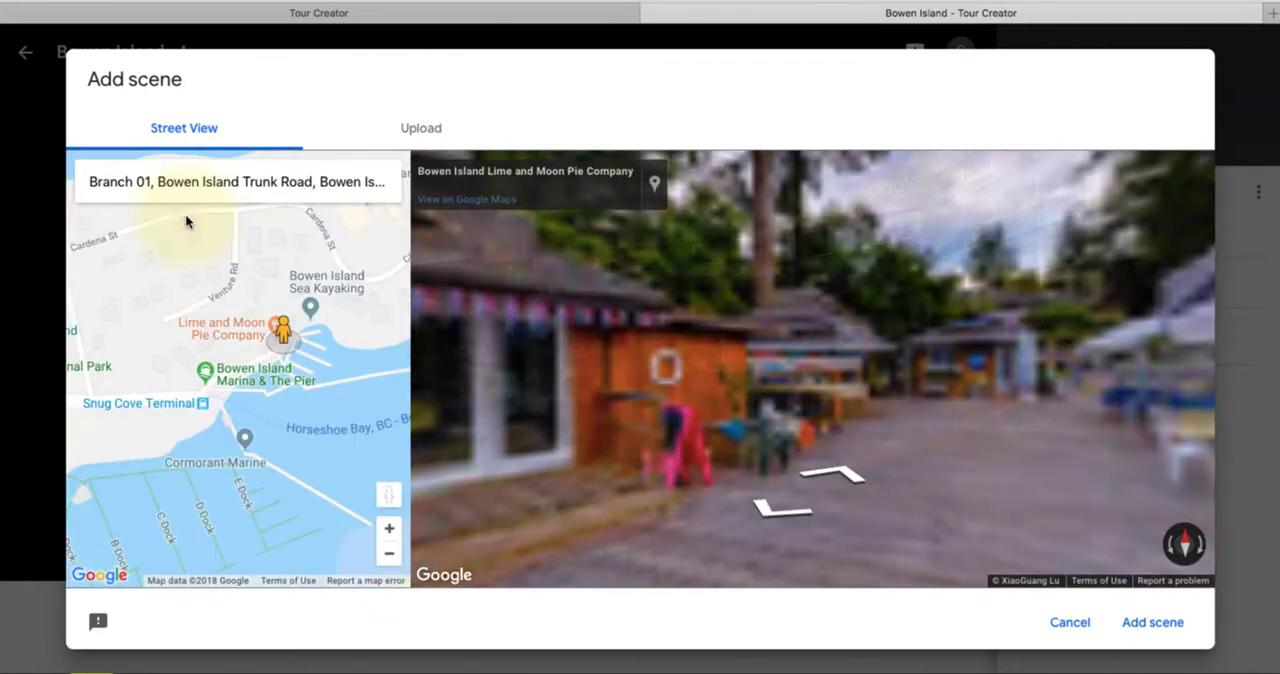
Look around the boardwalk panorama near Branch 01 and add it to the tour as a scene
left_click_drag(792, 397, 622, 390)
left_click_drag(780, 328, 886, 333)
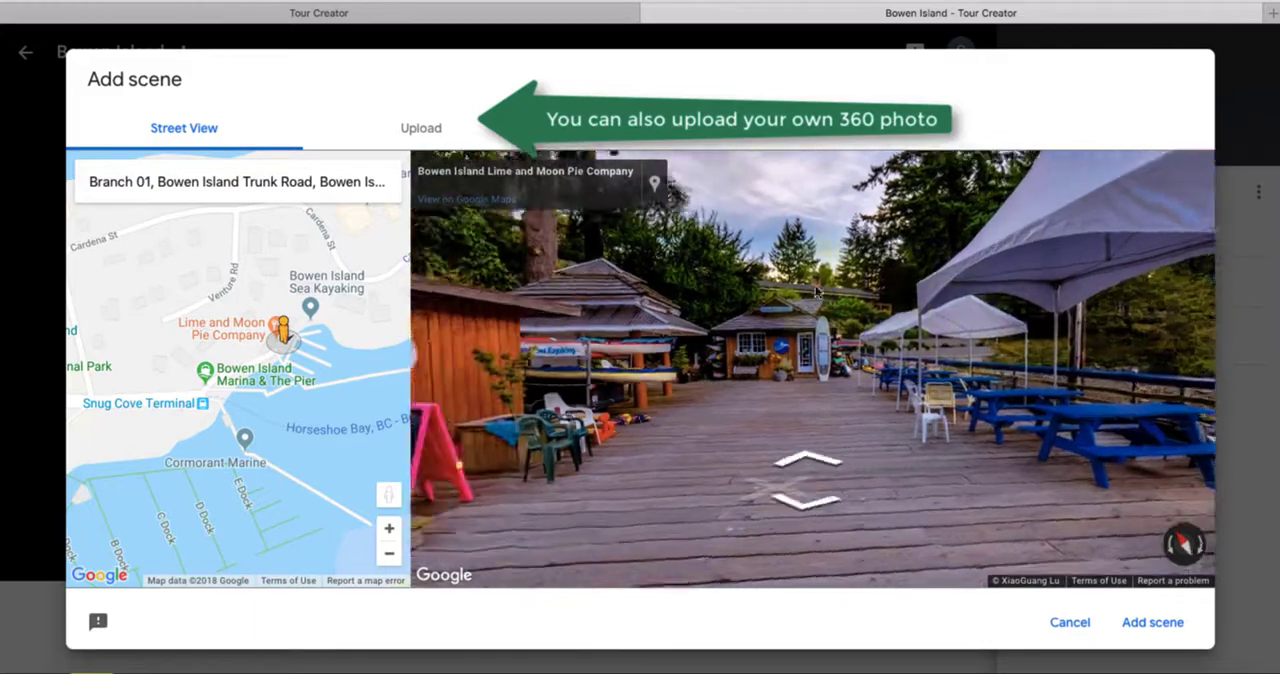
left_click_drag(700, 340, 824, 343)
left_click_drag(660, 346, 876, 348)
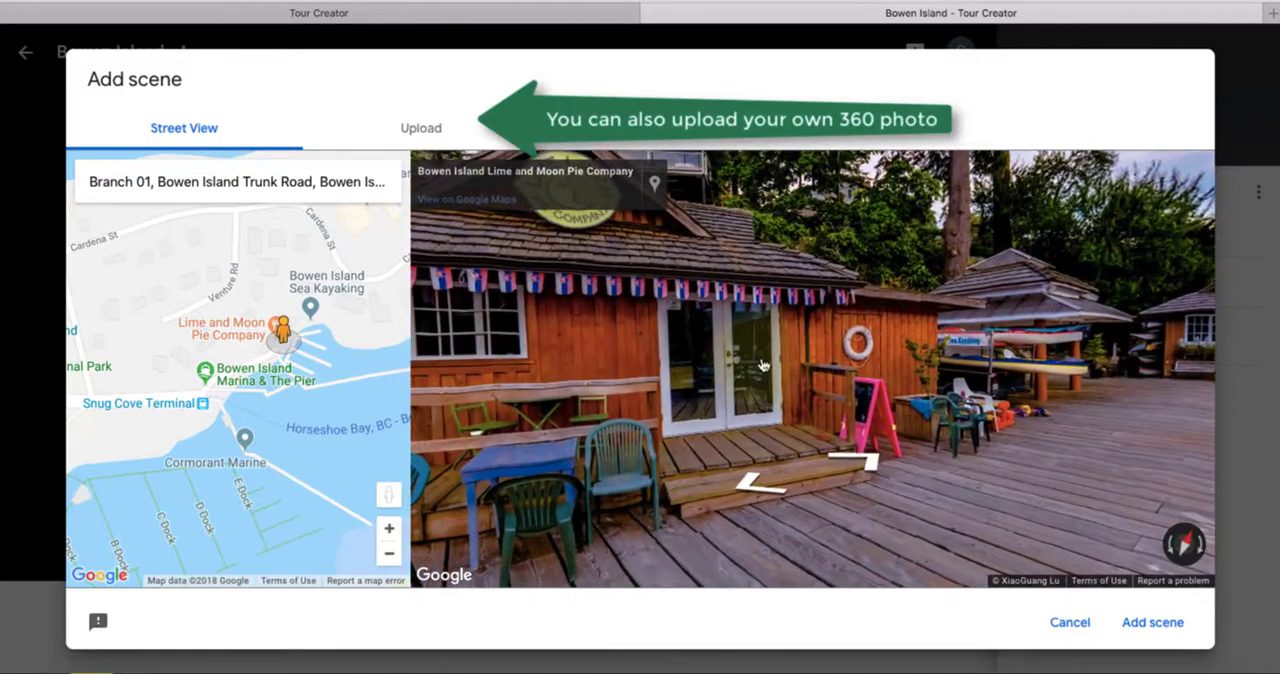
left_click_drag(722, 392, 850, 388)
left_click_drag(672, 378, 800, 373)
left_click_drag(696, 370, 760, 379)
left_click_drag(640, 381, 699, 381)
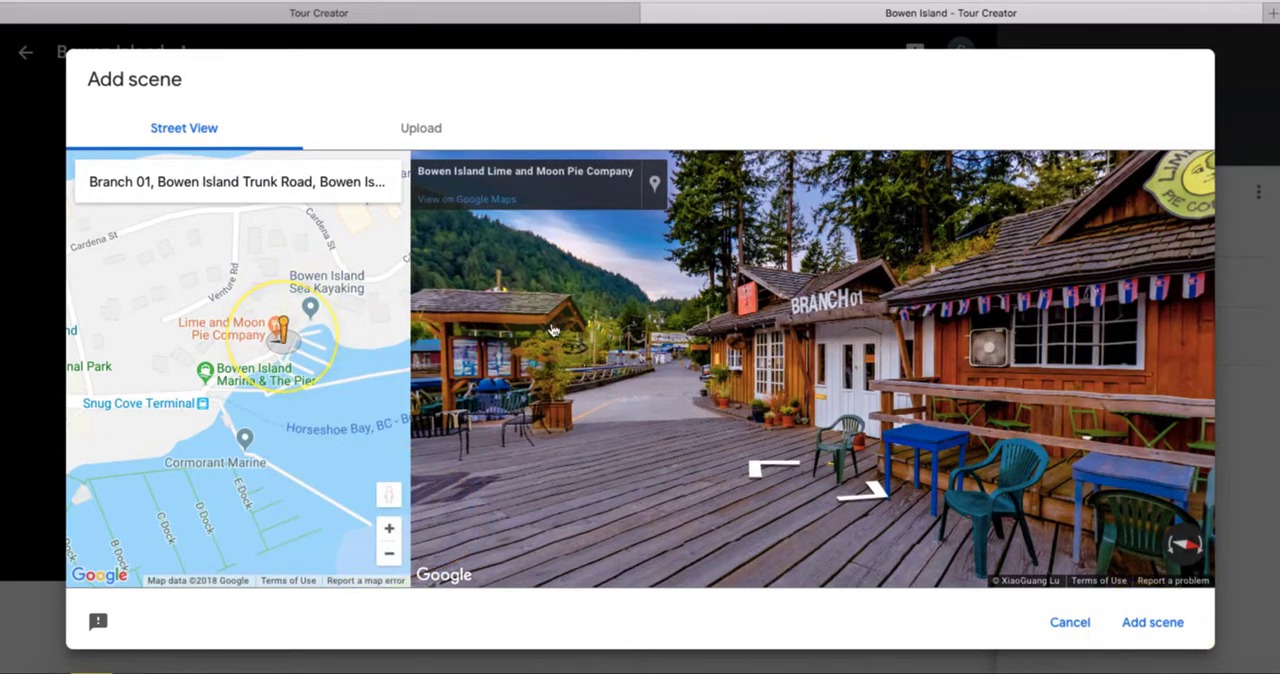
left_click(1171, 616)
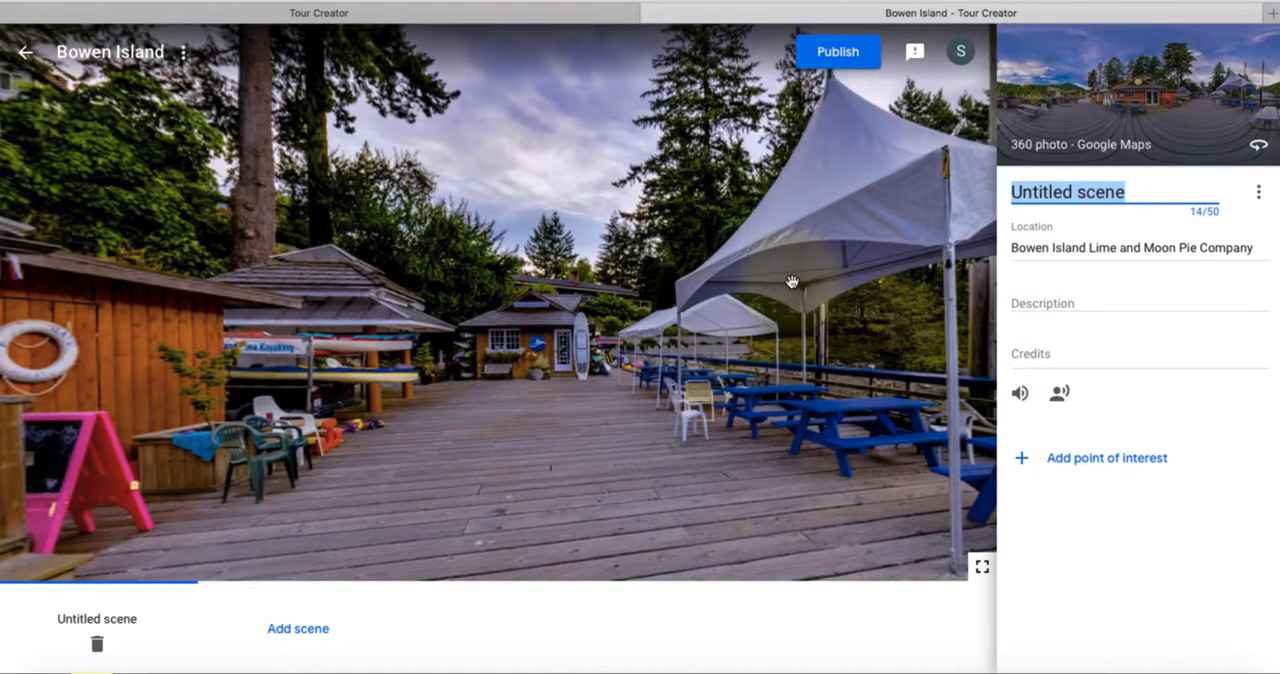
Name the scene "Snug Cove" and clear its location
type("Snug Cove")
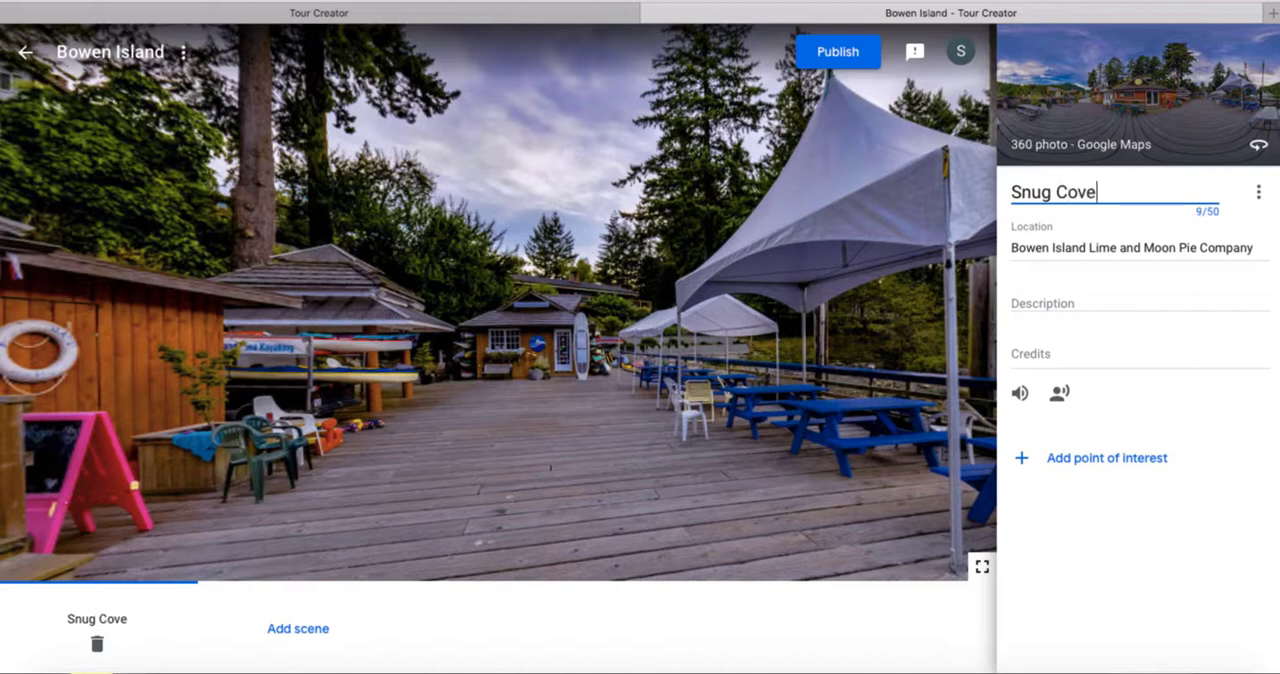
left_click(1133, 328)
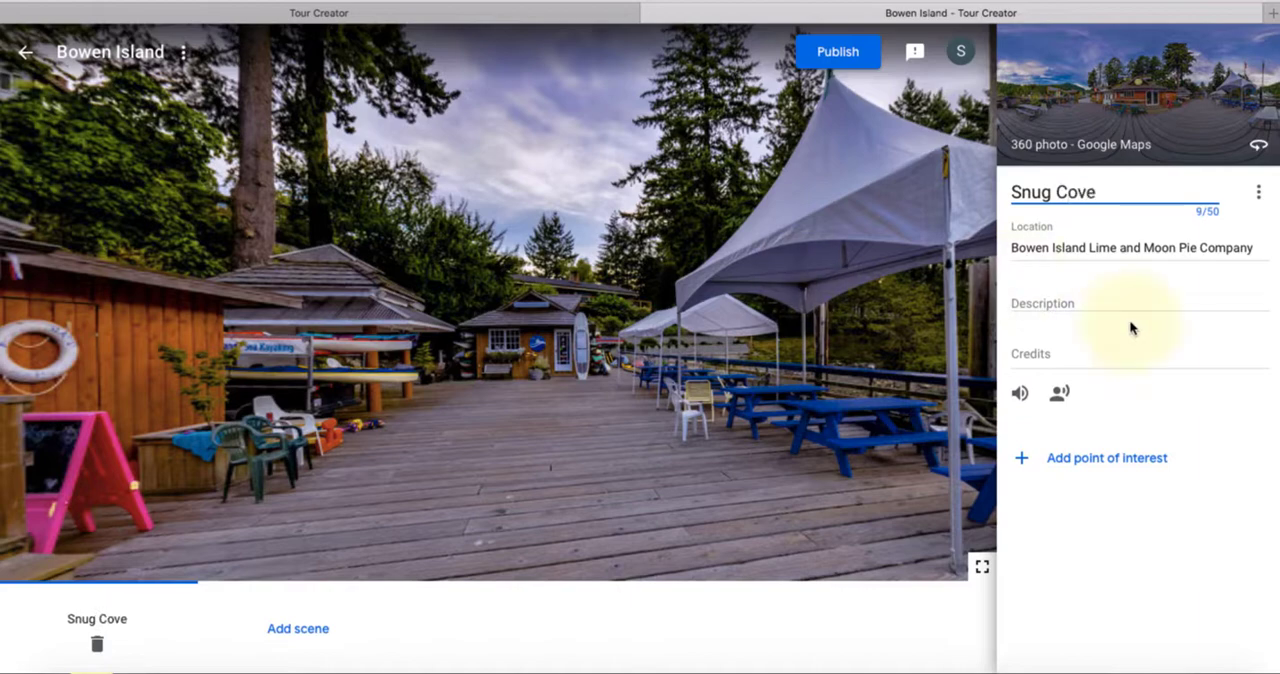
left_click(1109, 250)
key("ctrl+a")
key("BackSpace")
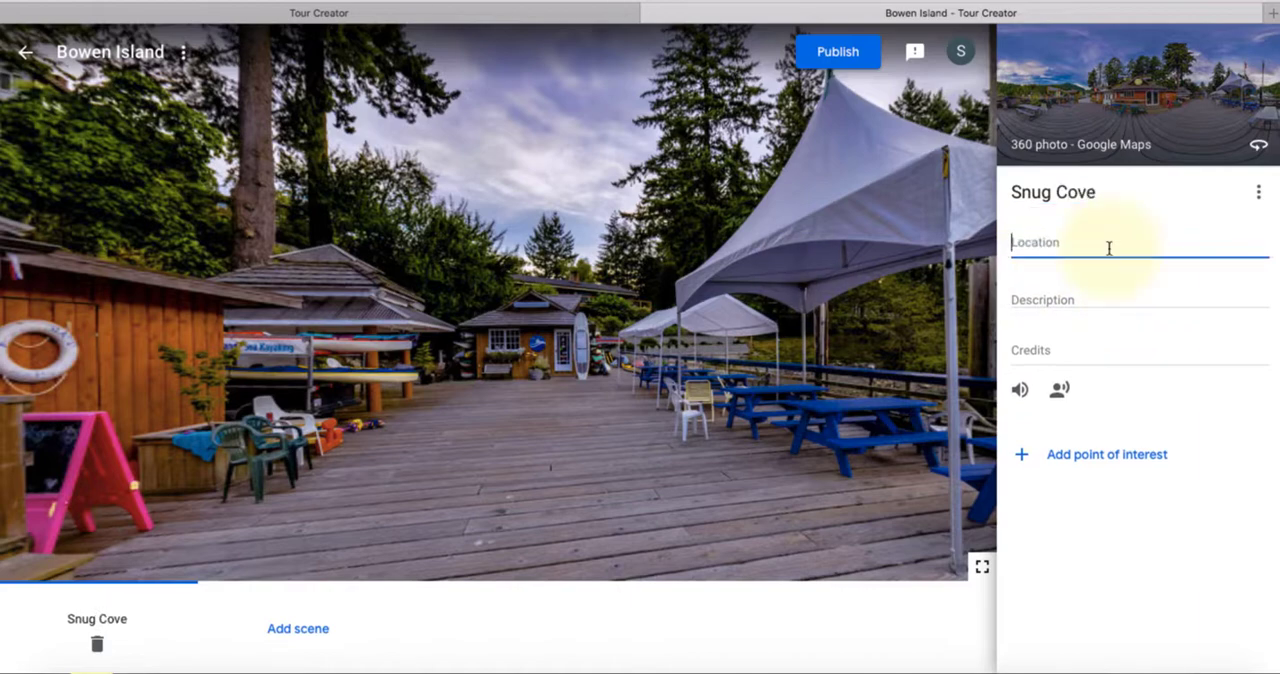
left_click(1066, 302)
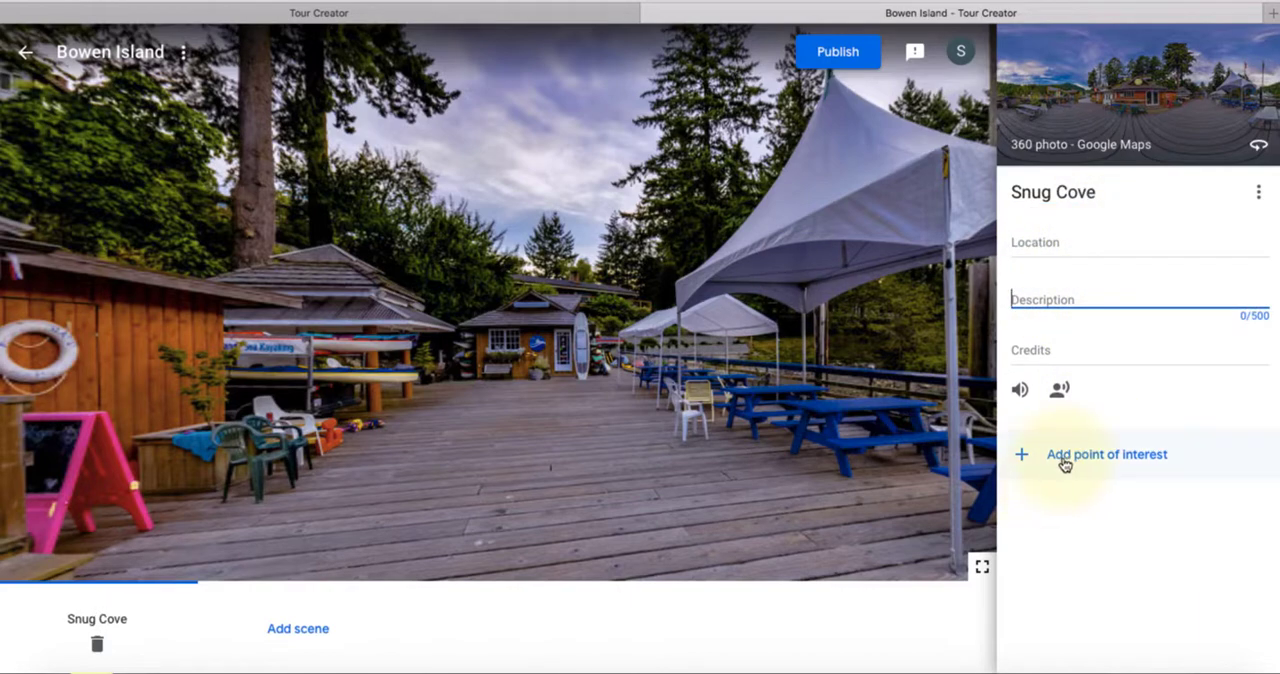
Add a point of interest to the Snug Cove scene and place it over the harbour beside the wooden post
left_click_drag(870, 343, 662, 330)
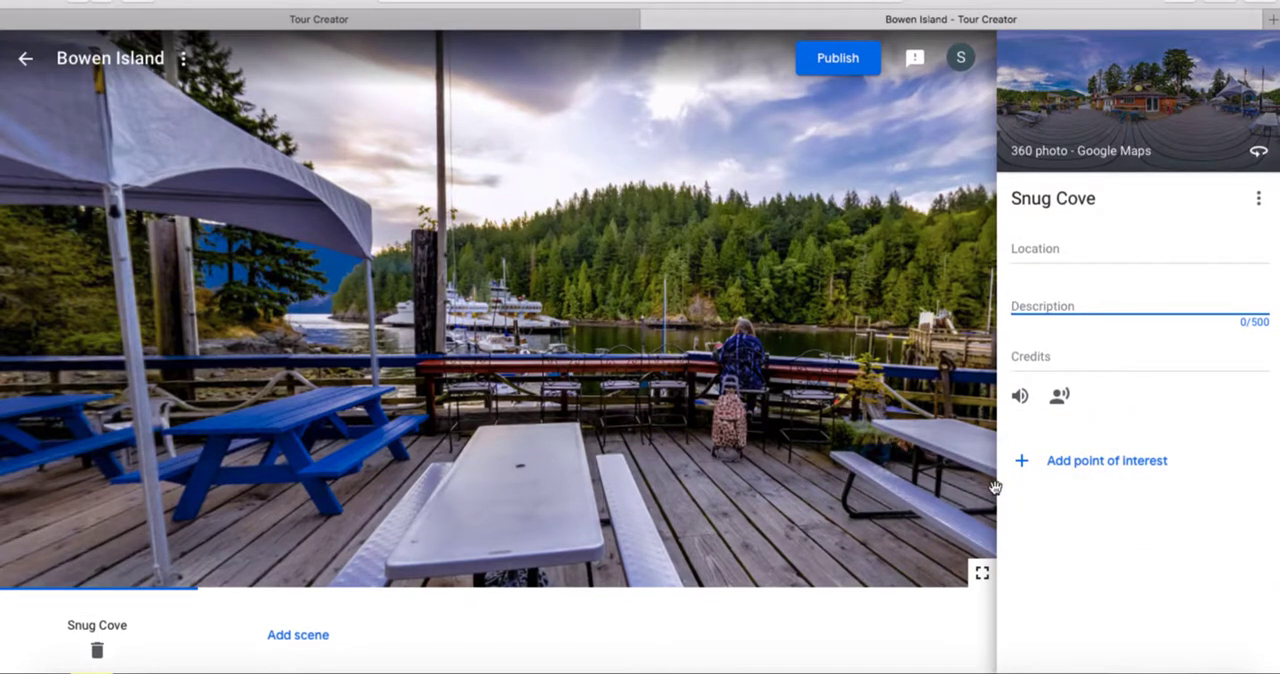
left_click(1045, 460)
mouse_move(636, 356)
left_mouse_down()
mouse_move(443, 343)
mouse_move(482, 336)
left_mouse_up()
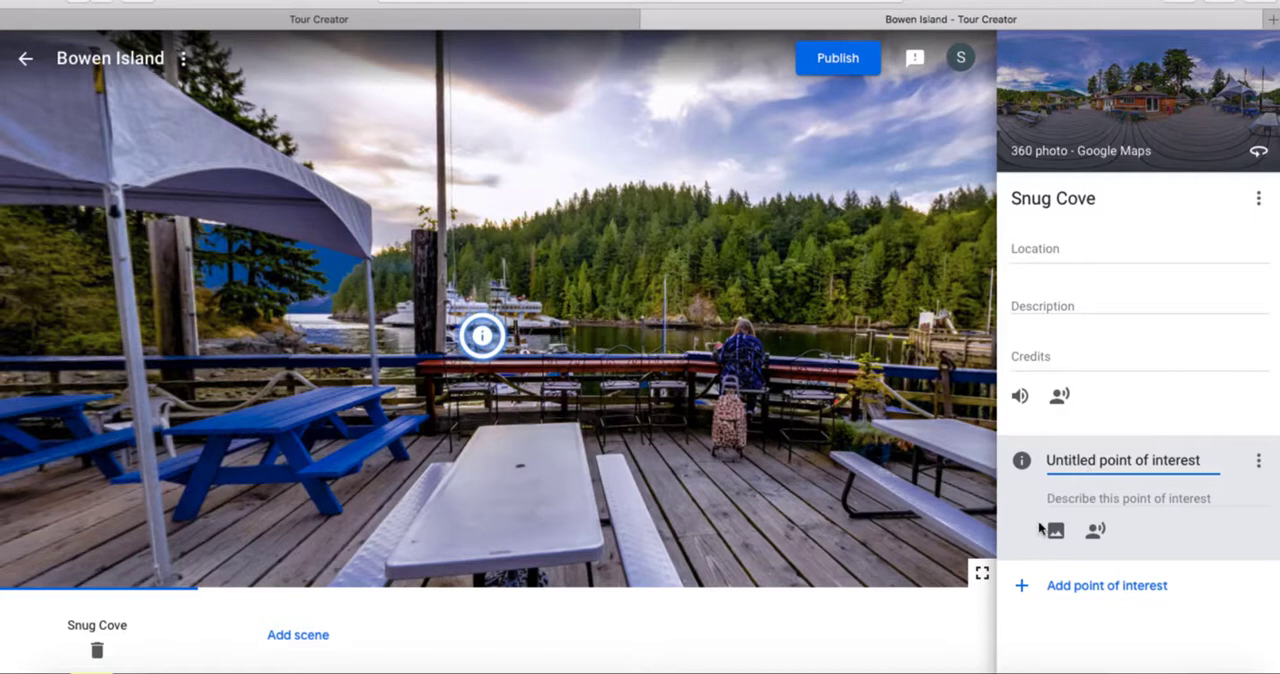
Title the point of interest "Another view of Snug Cove"
left_click(1090, 457)
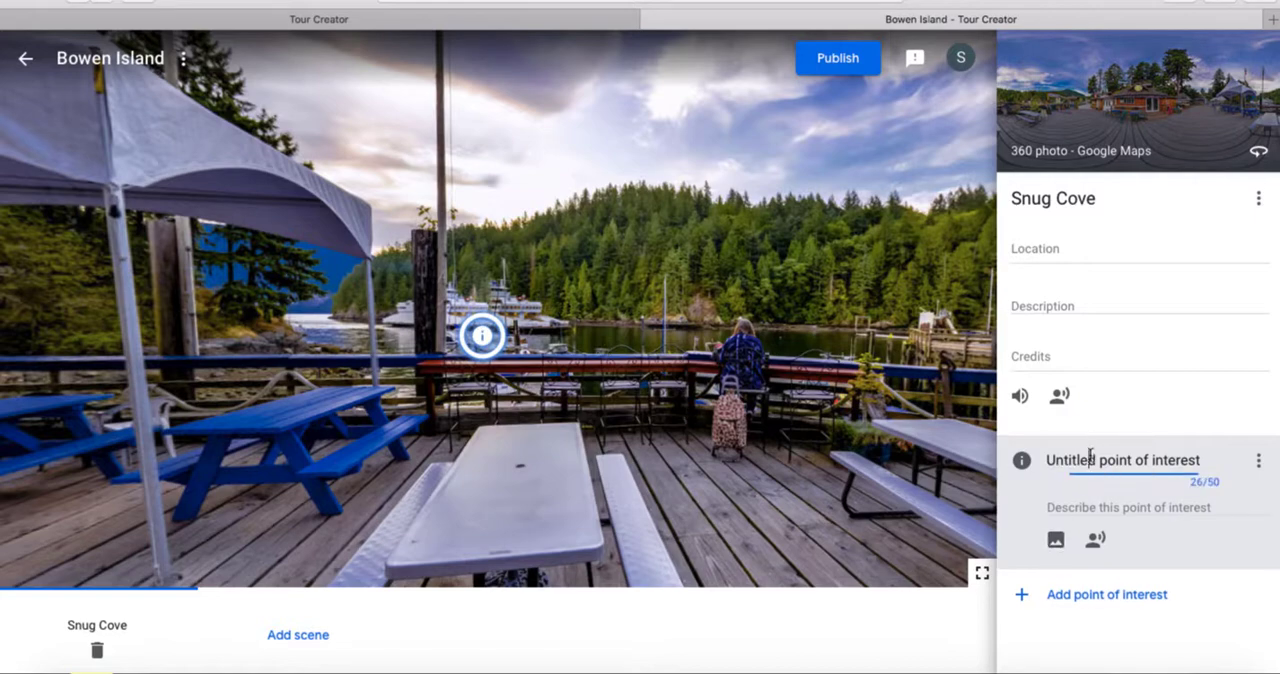
triple_click(1090, 457)
type("Another view of")
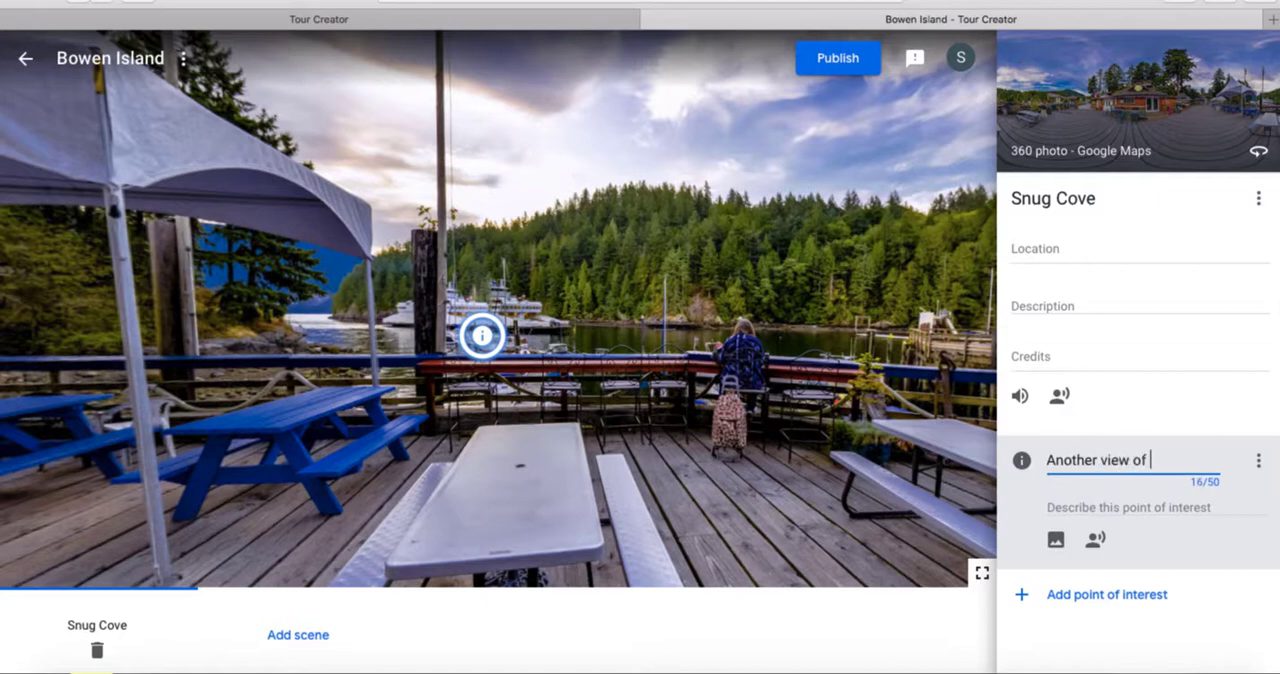
type(" Snug Cove")
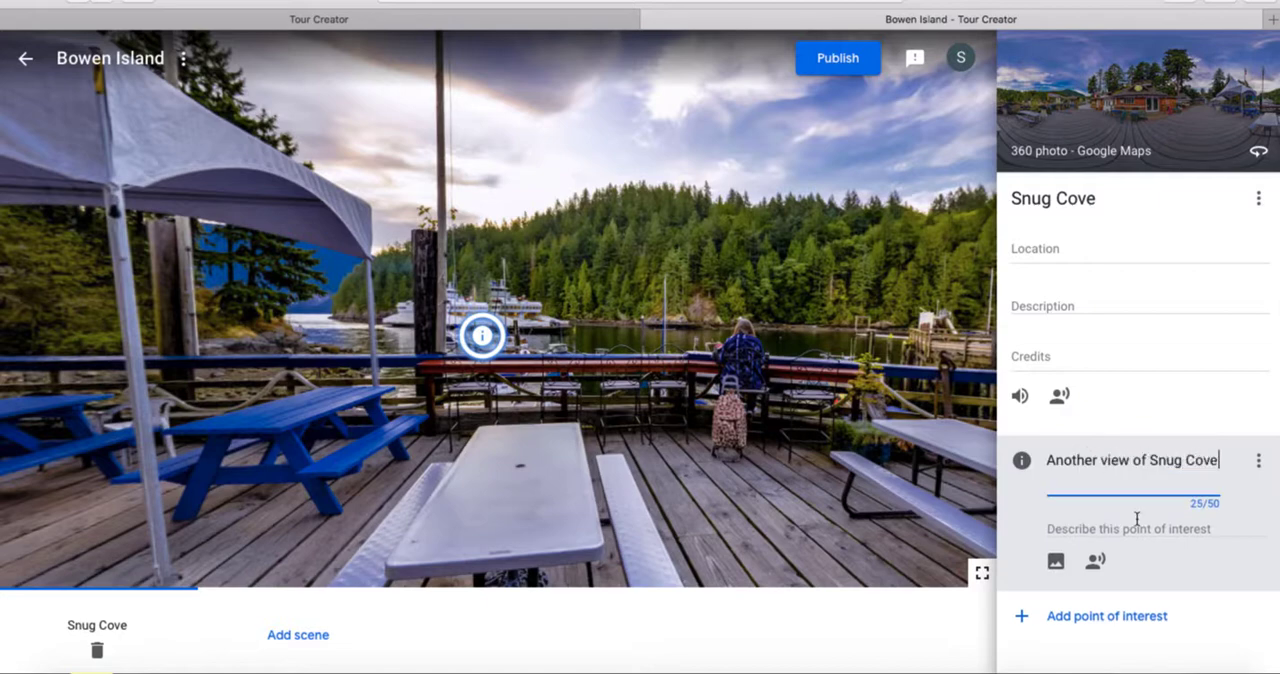
Add Snug cove.JPG from the Bowen Island folder as the point of interest's image overlay
left_click(1055, 563)
left_click(1055, 541)
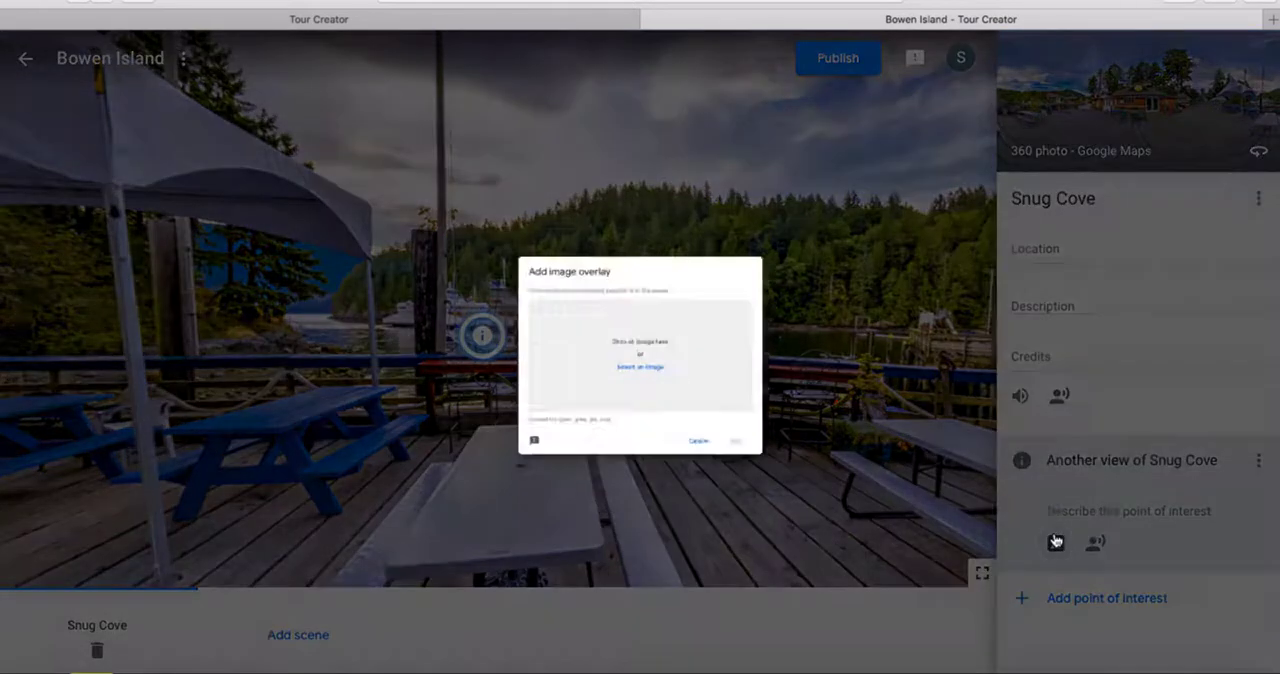
left_click(655, 381)
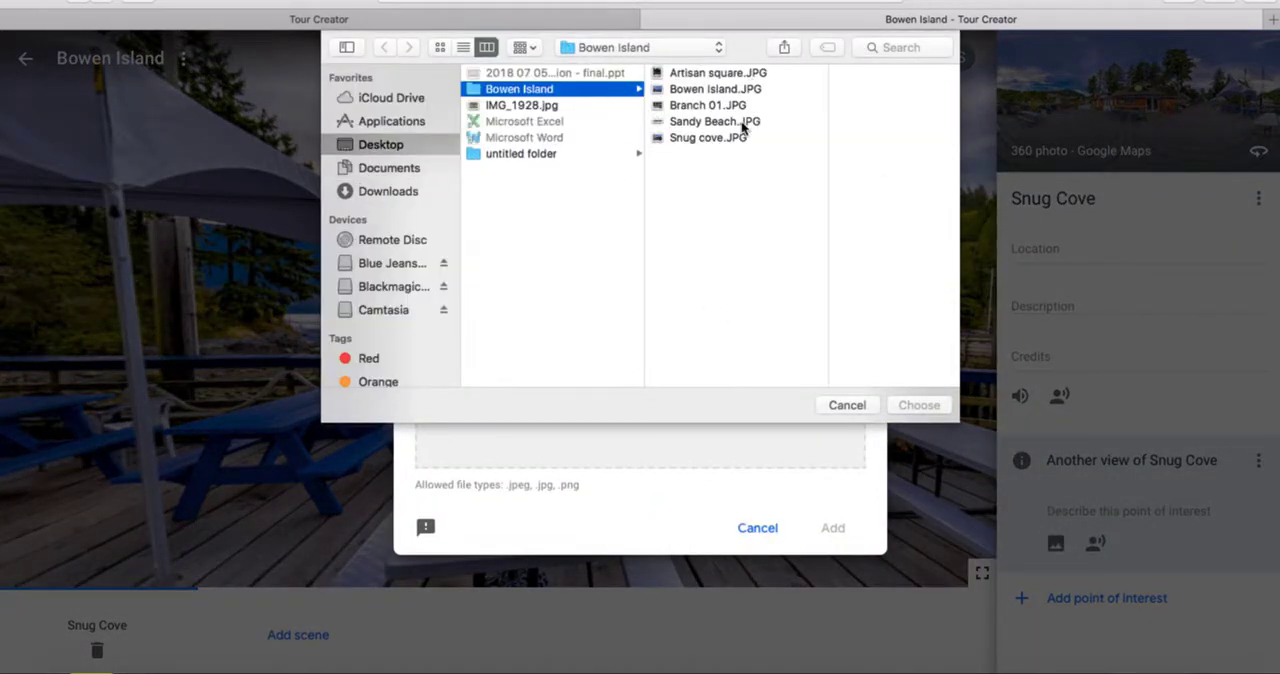
left_click(747, 137)
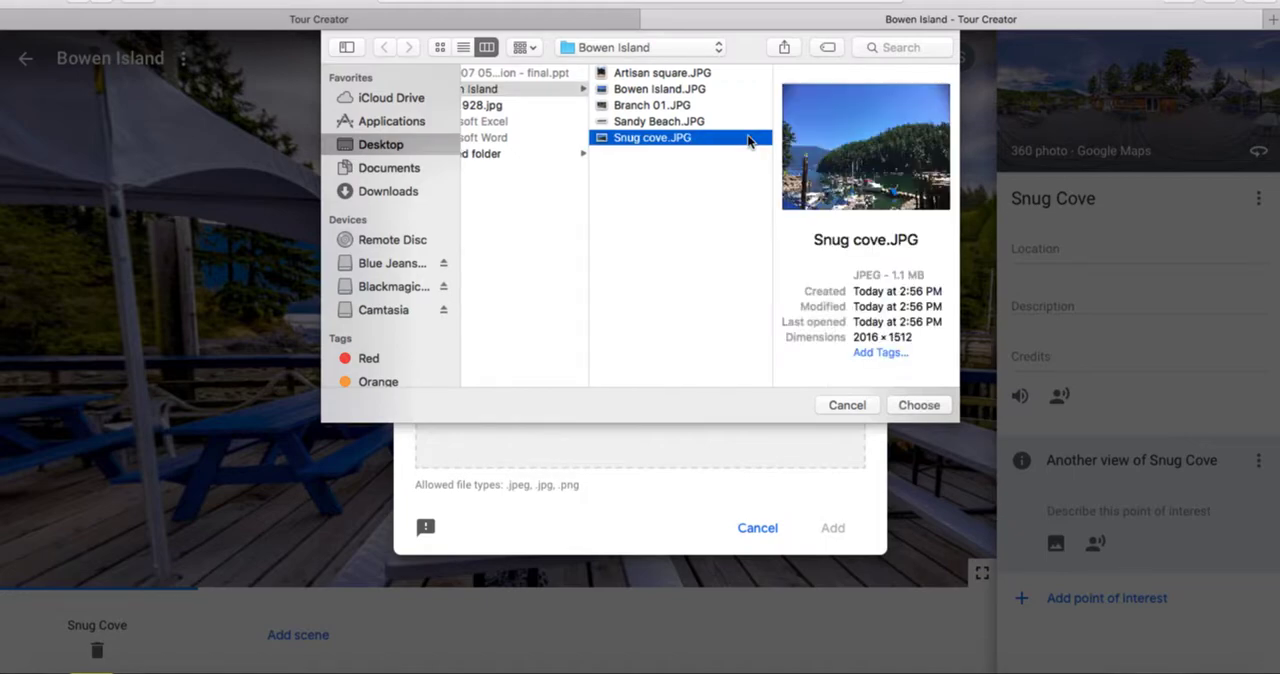
left_click(936, 404)
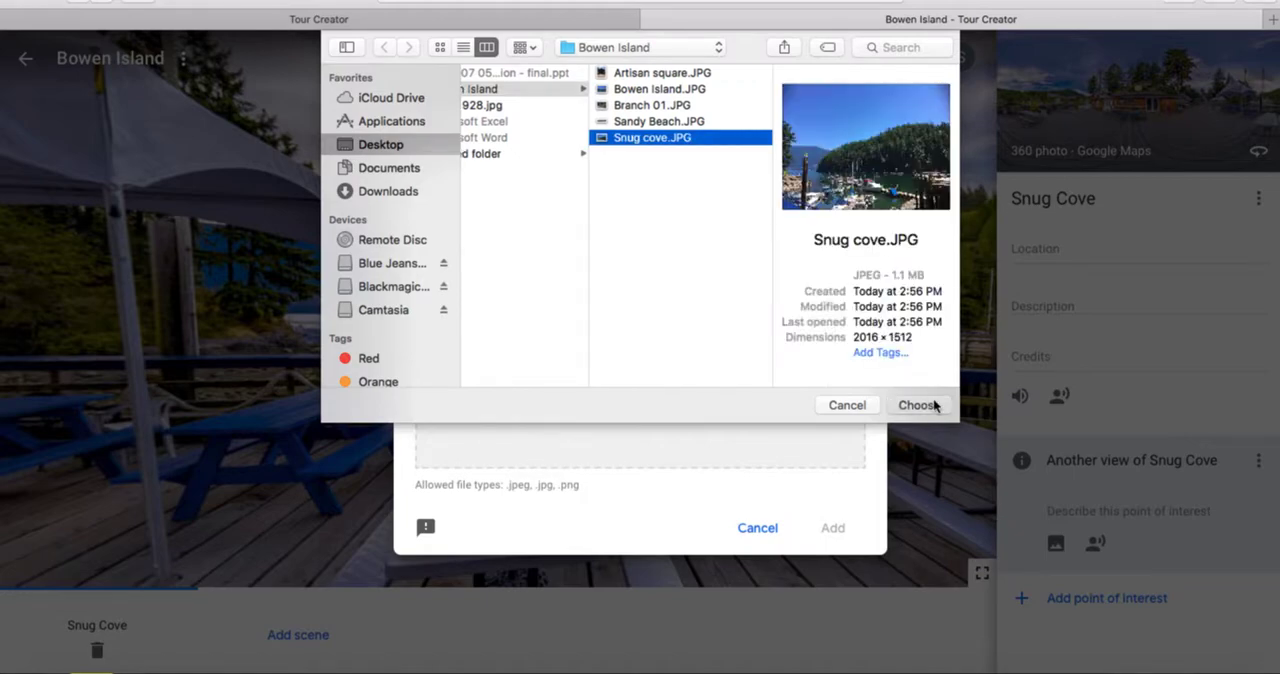
left_click(833, 530)
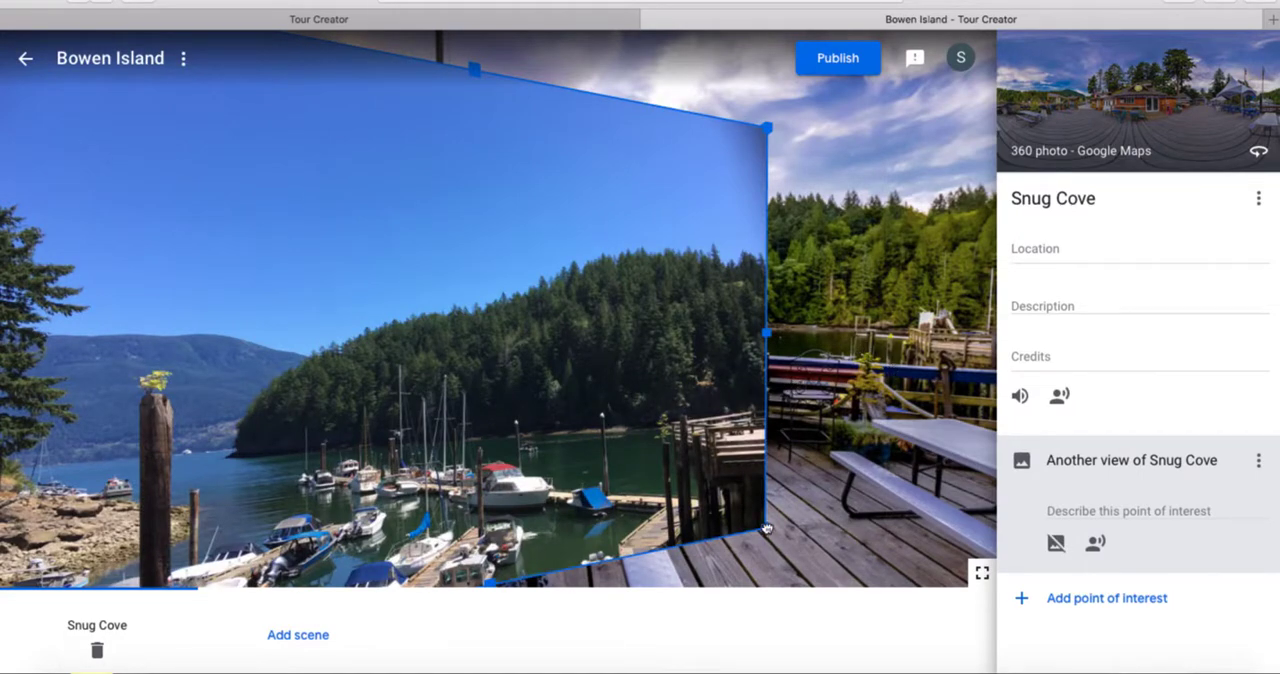
Shrink the Snug Cove photo overlay and position it over the railing between the tent pole and the standing person
left_click_drag(766, 528, 608, 456)
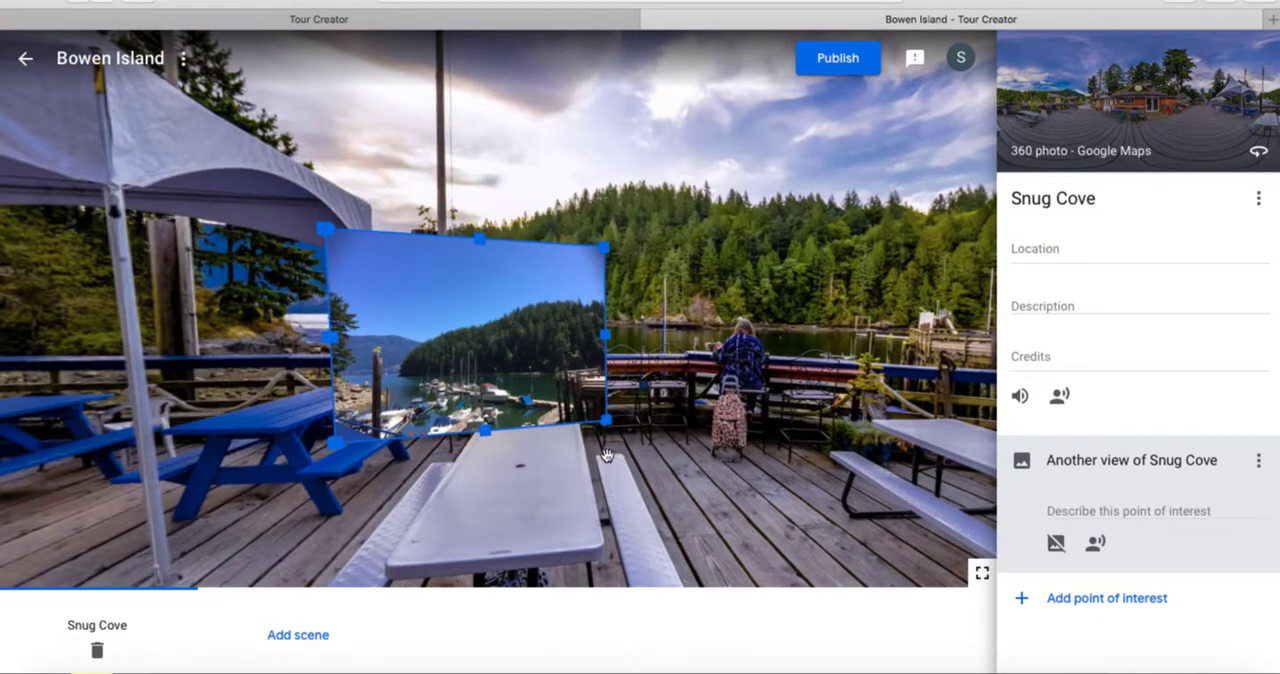
left_click_drag(514, 378, 558, 380)
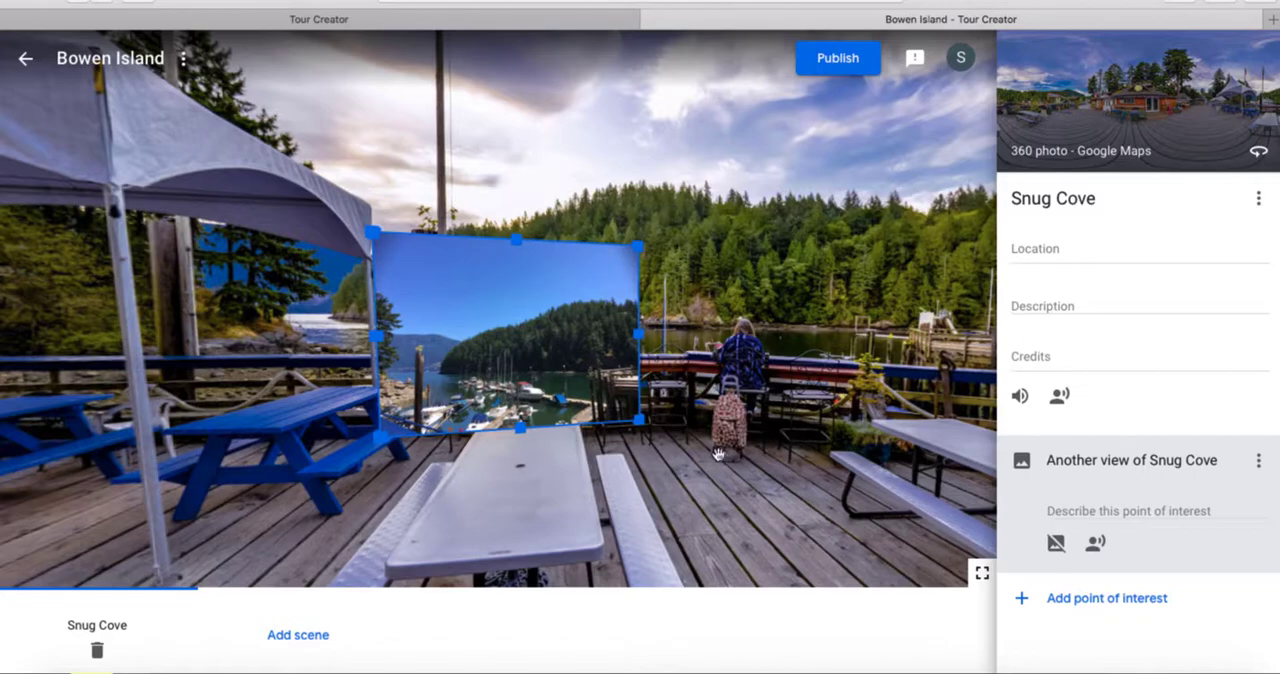
Add a second point of interest to the Snug Cove scene over the white doors beneath the Branch 01 sign, titled "Branch 01"
left_click_drag(743, 466, 909, 463)
left_click_drag(414, 431, 590, 438)
left_click_drag(387, 393, 568, 383)
left_click_drag(335, 372, 418, 372)
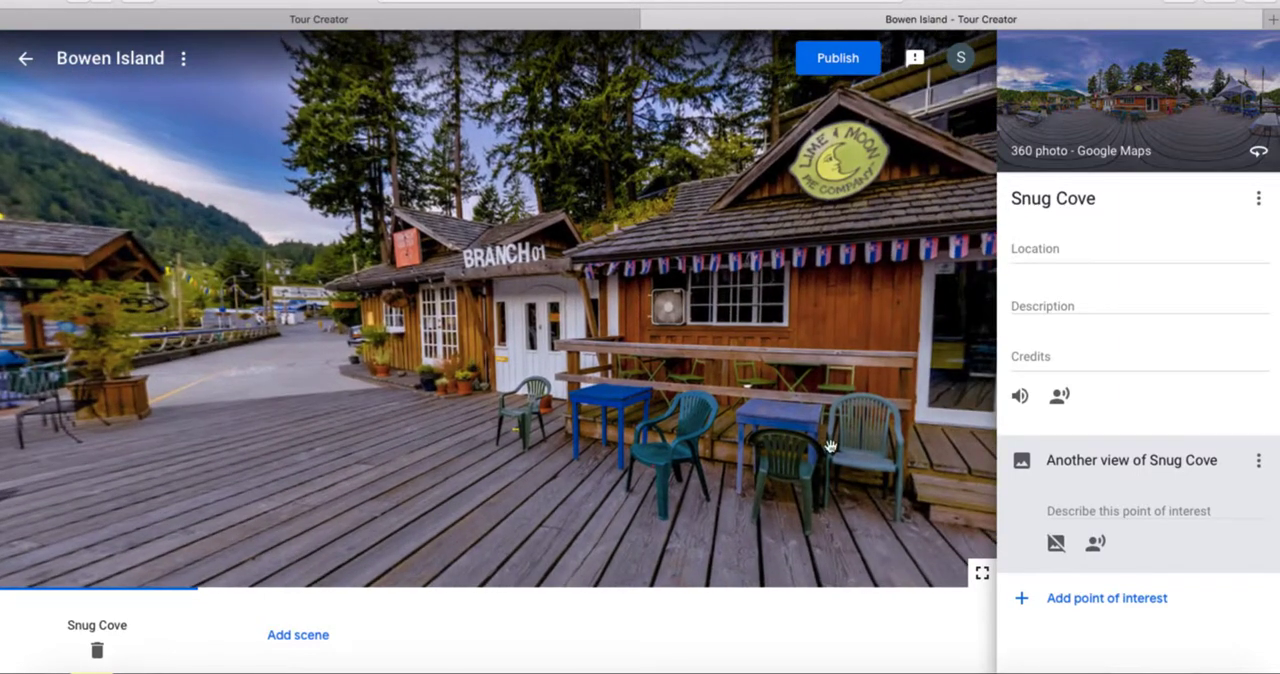
left_click(1034, 600)
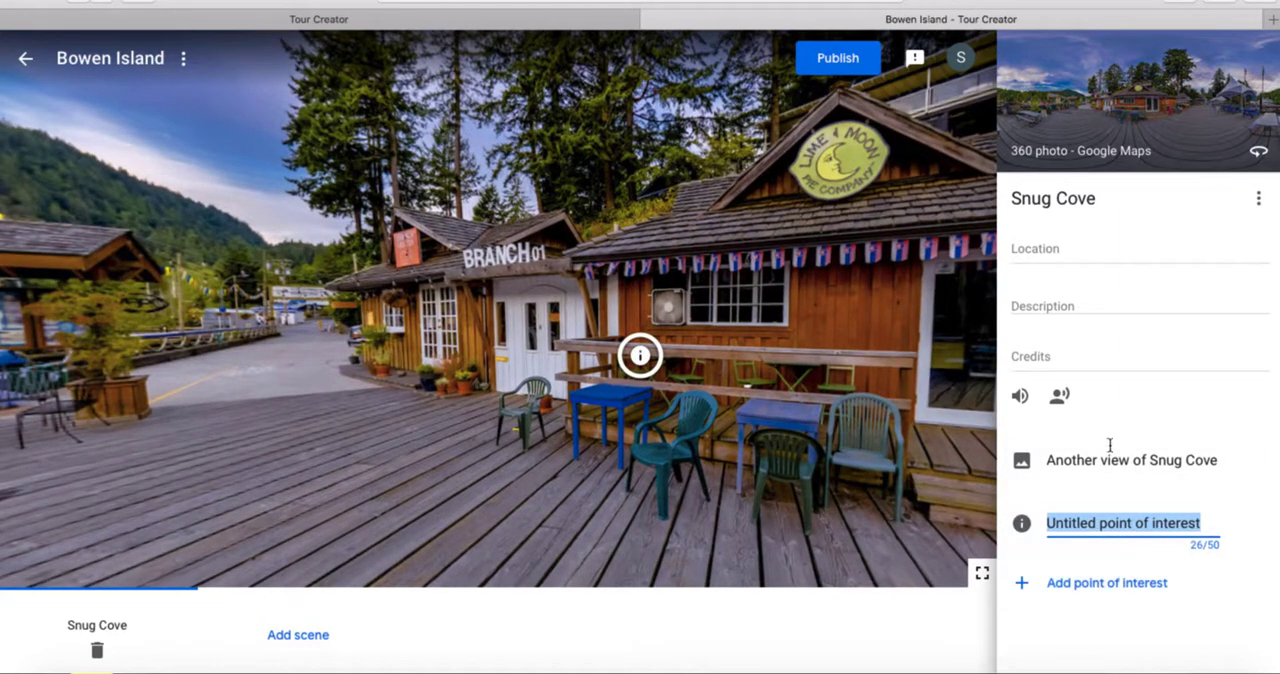
left_click_drag(611, 350, 488, 333)
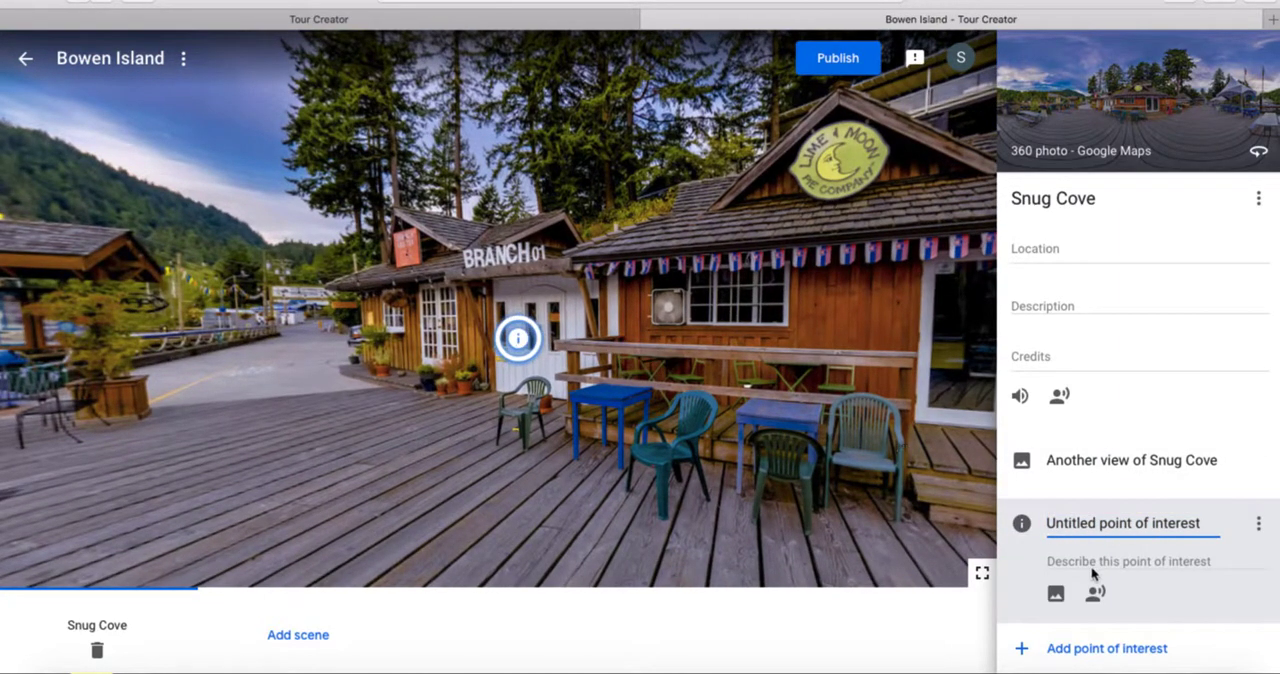
left_click(1104, 522)
type("Branch 01")
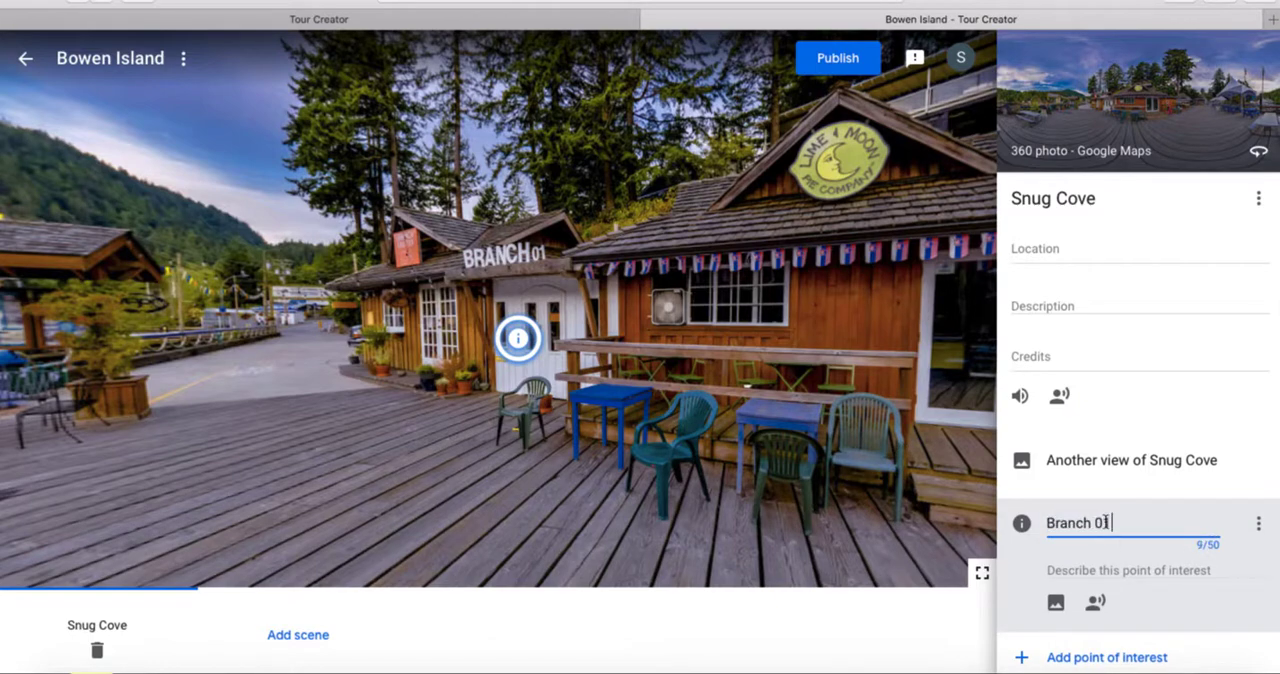
Add Branch 01.JPG from the Bowen Island folder as the Branch 01 point of interest's image overlay
left_click(1056, 601)
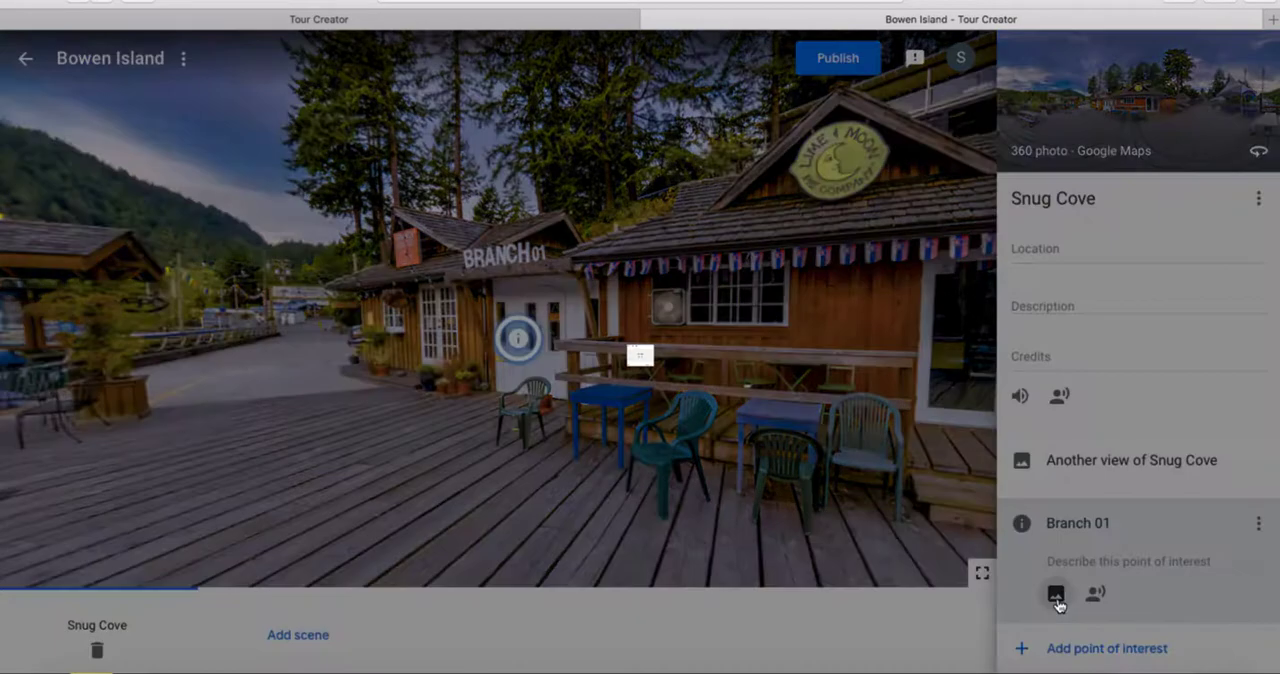
left_click(673, 381)
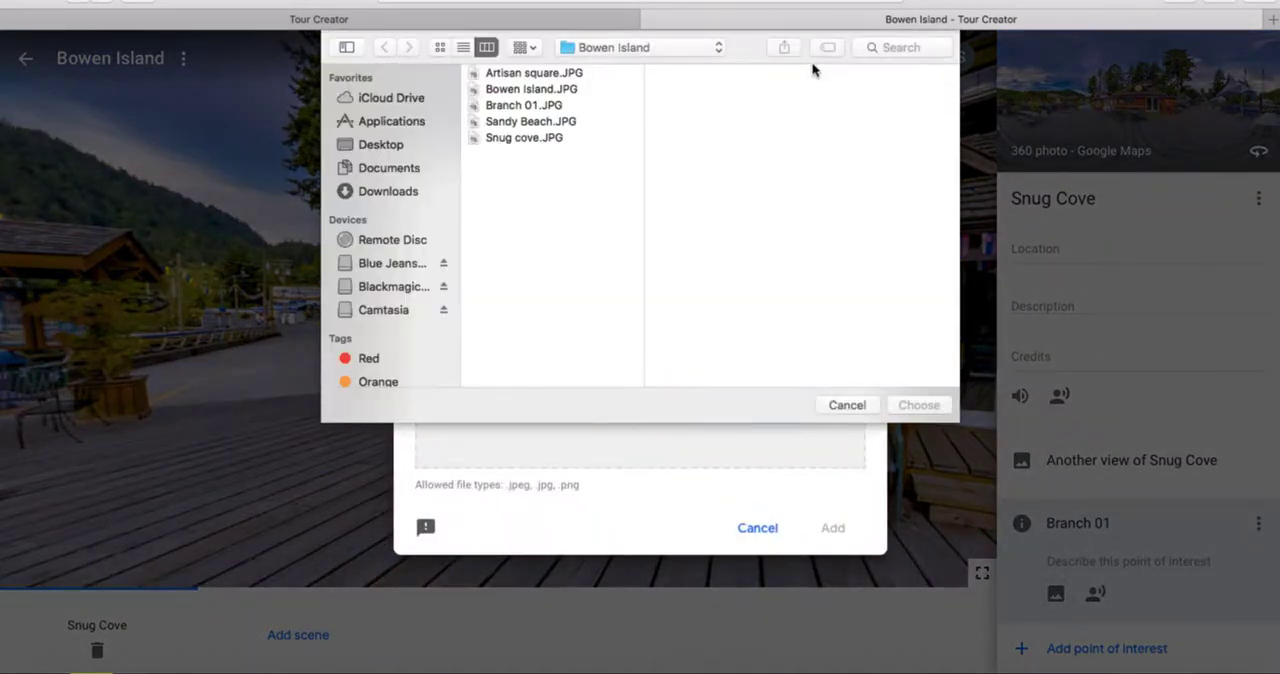
left_click(574, 107)
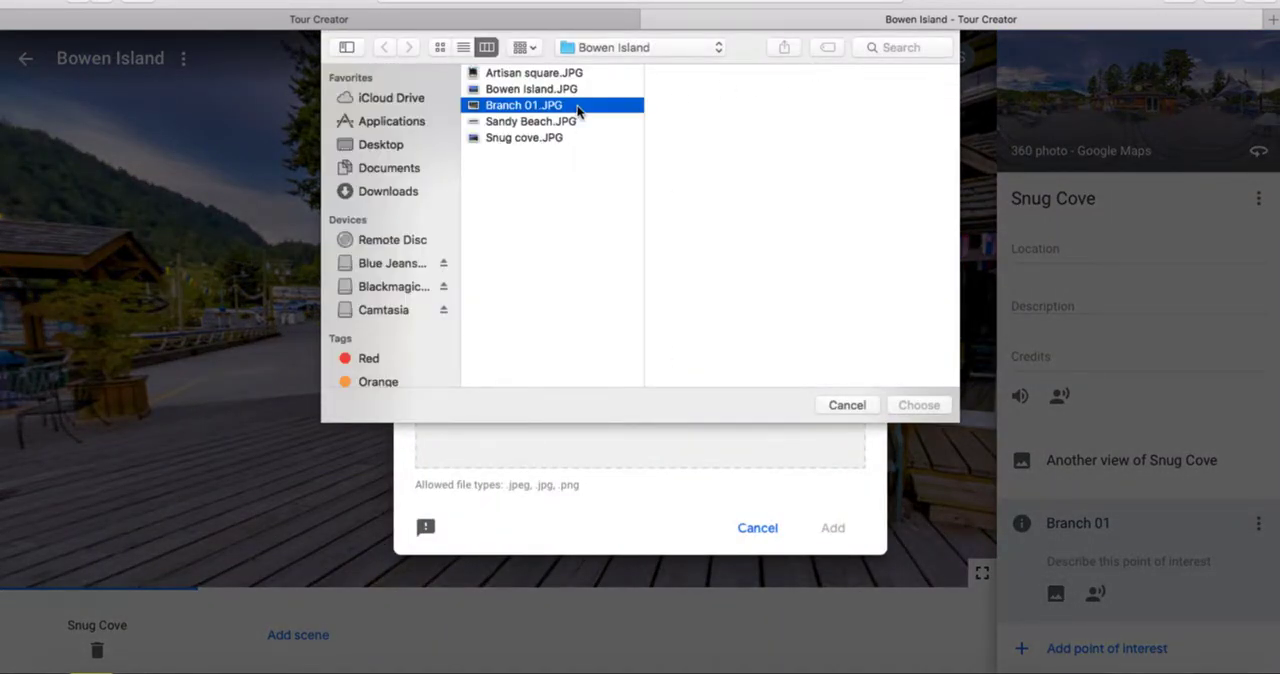
left_click(914, 405)
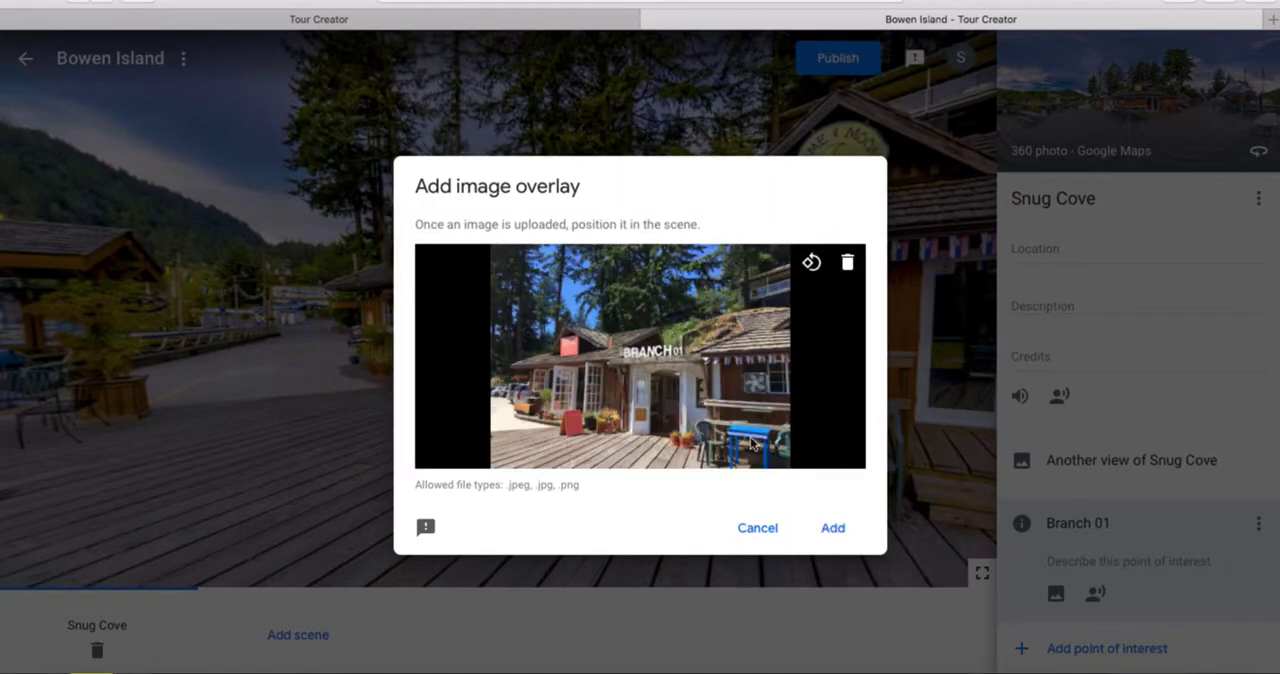
left_click(828, 530)
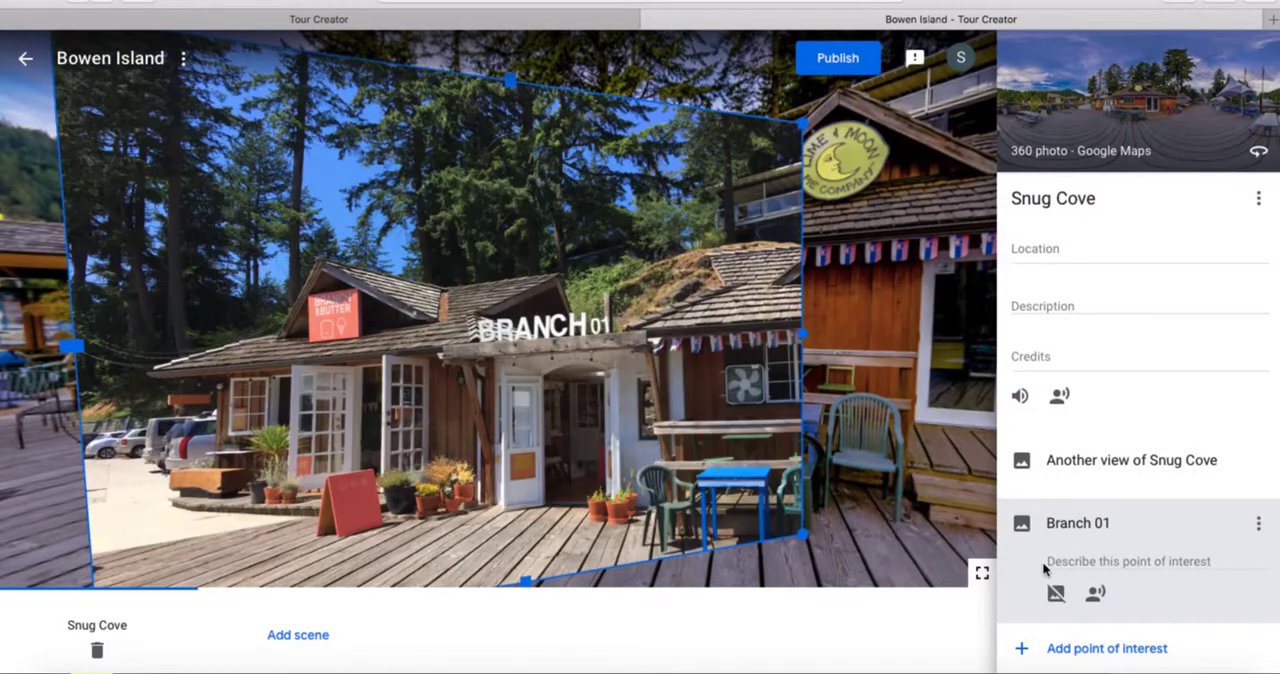
Shrink the Branch 01 photo overlay and position it over the Branch 01 storefront beside the Lime & Moon building
left_click_drag(804, 538, 680, 477)
left_click_drag(555, 311, 605, 302)
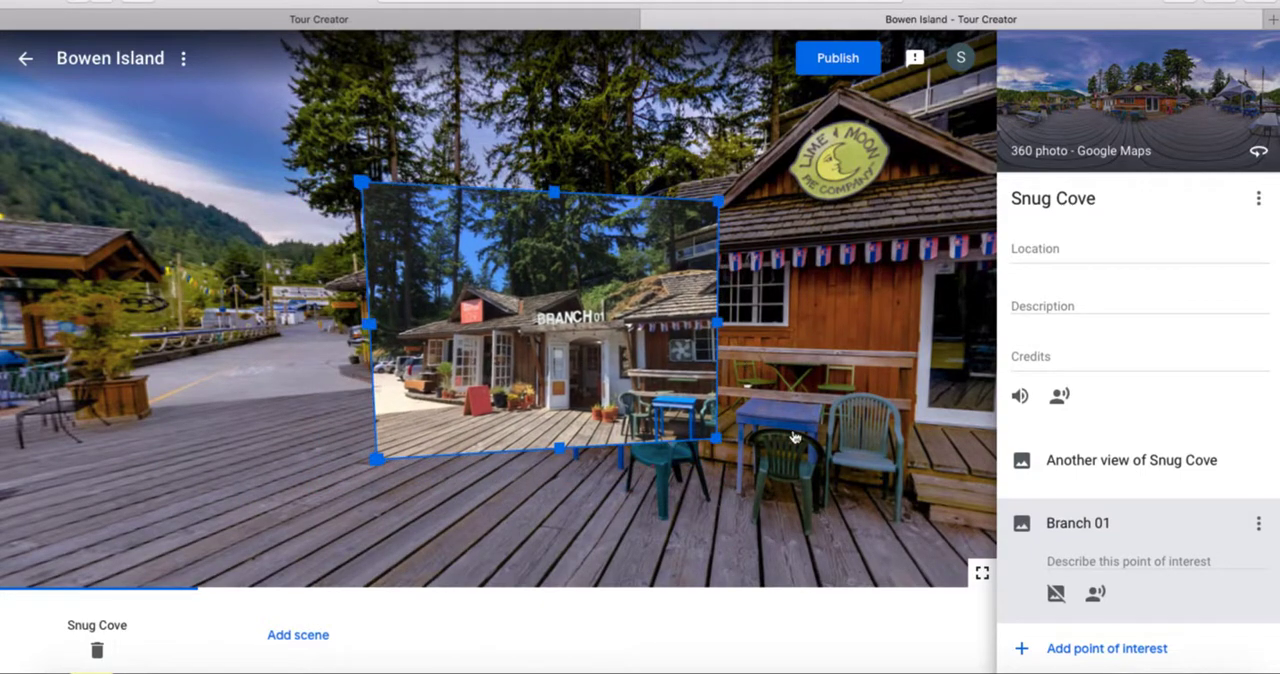
left_click(1090, 560)
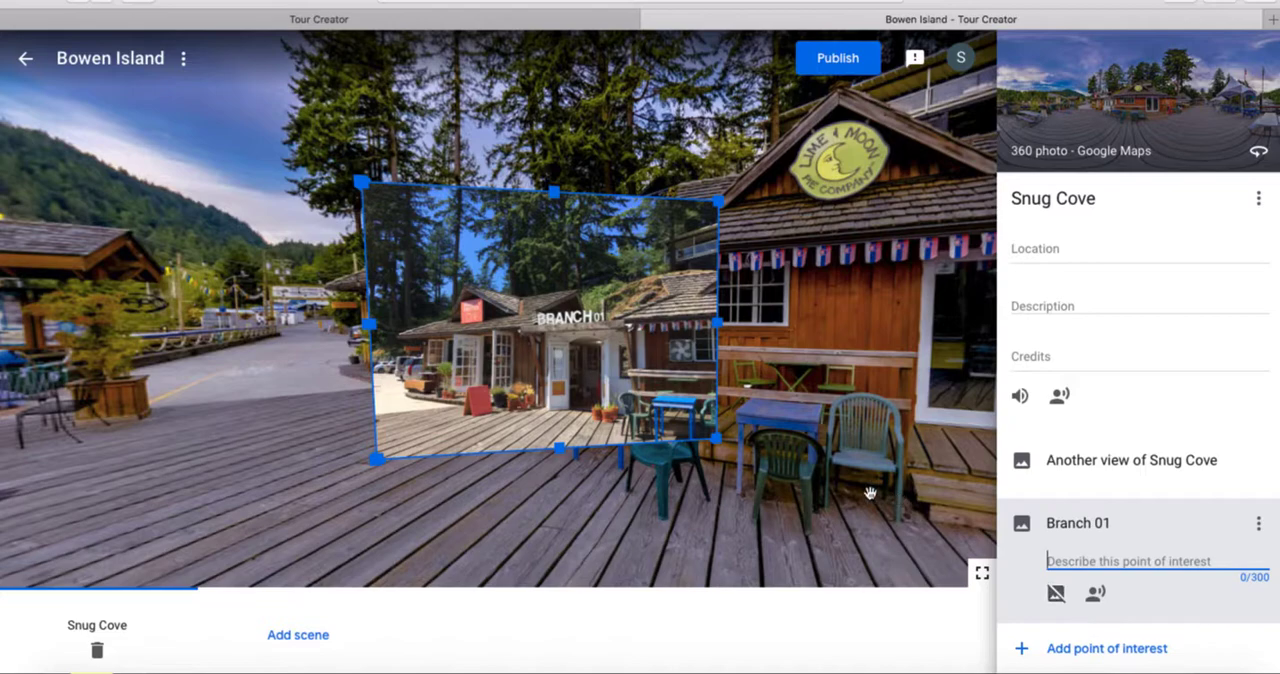
left_click_drag(716, 439, 687, 430)
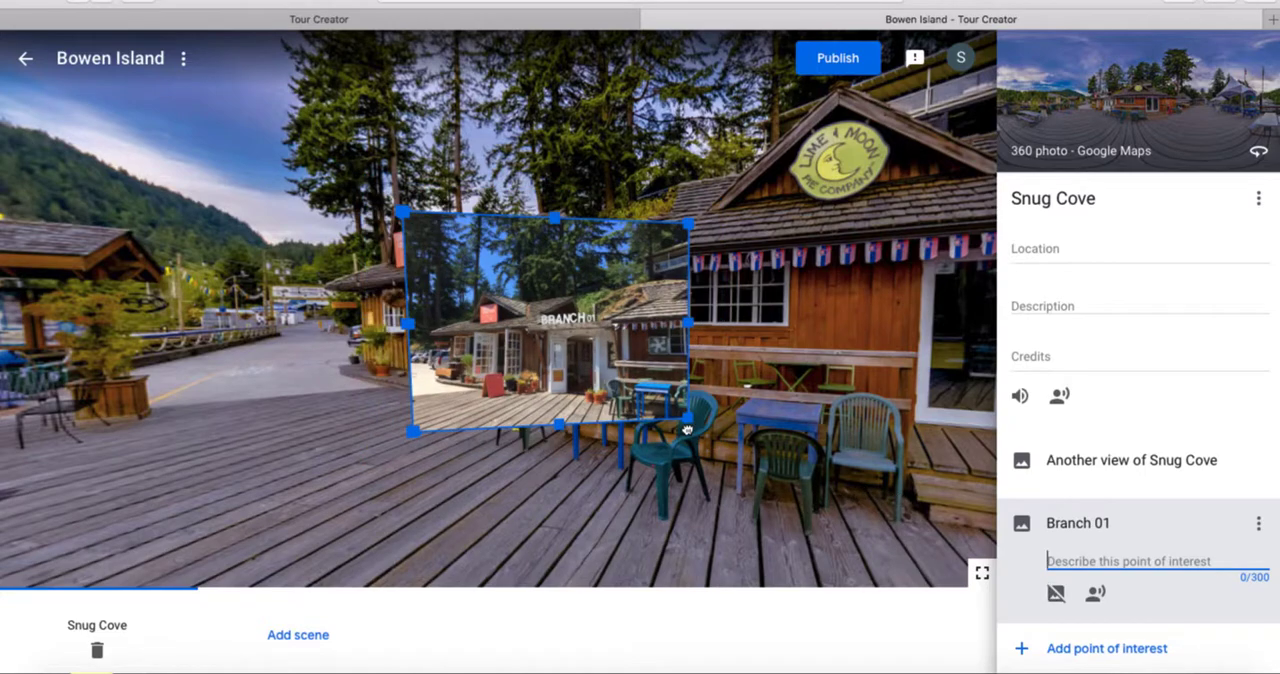
left_click_drag(367, 433, 519, 426)
left_click_drag(478, 368, 647, 334)
left_click_drag(513, 347, 640, 385)
left_click_drag(668, 328, 692, 327)
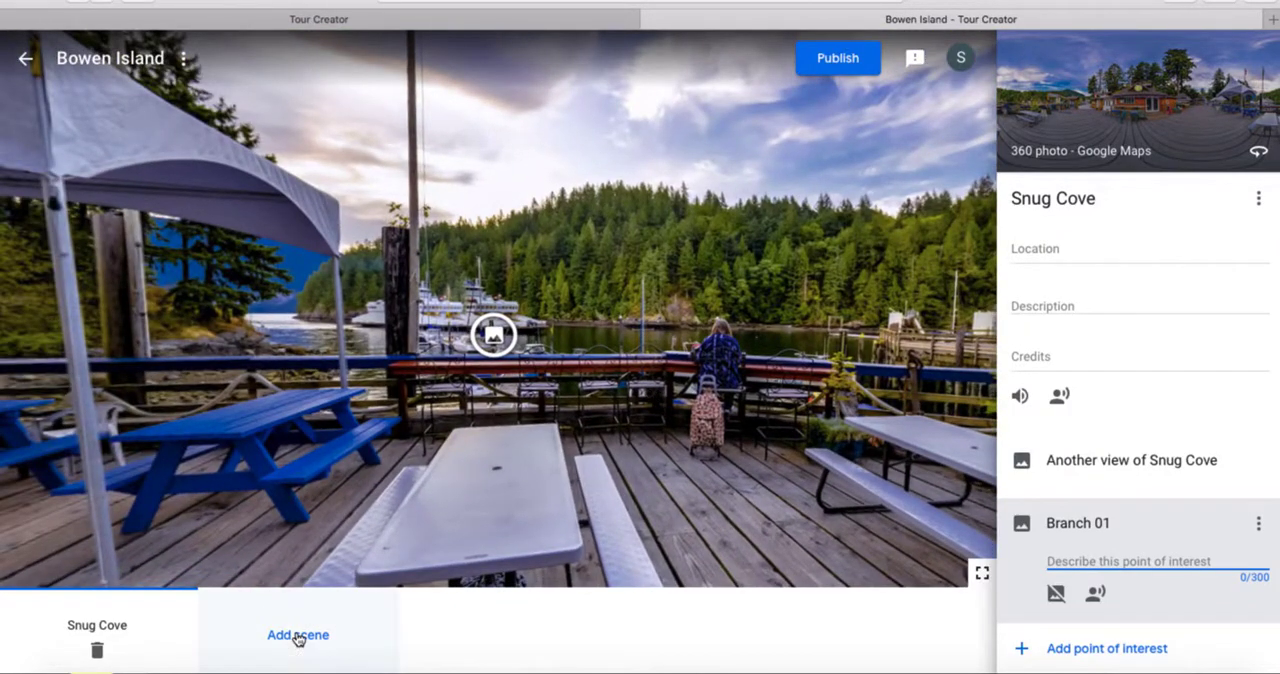
Review the visibility options for the Bowen Island tour and publish it
left_click(861, 58)
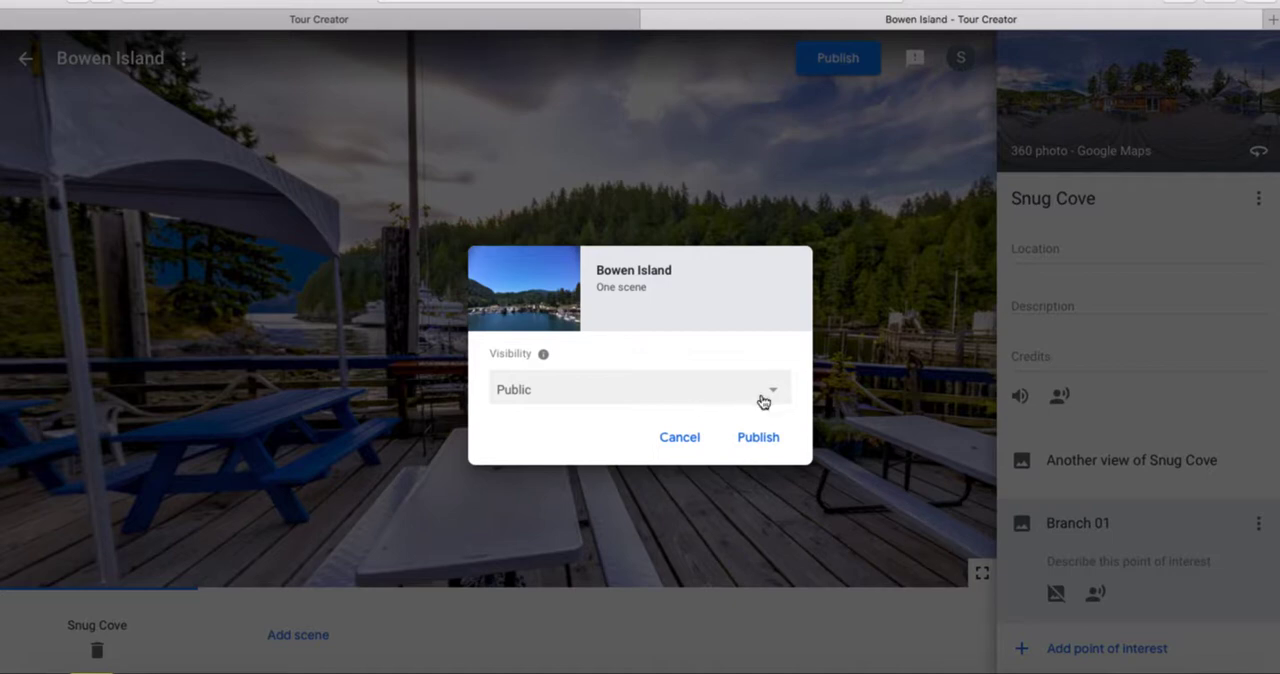
left_click(762, 399)
left_click(770, 390)
left_click(740, 401)
left_click(738, 440)
left_click(760, 438)
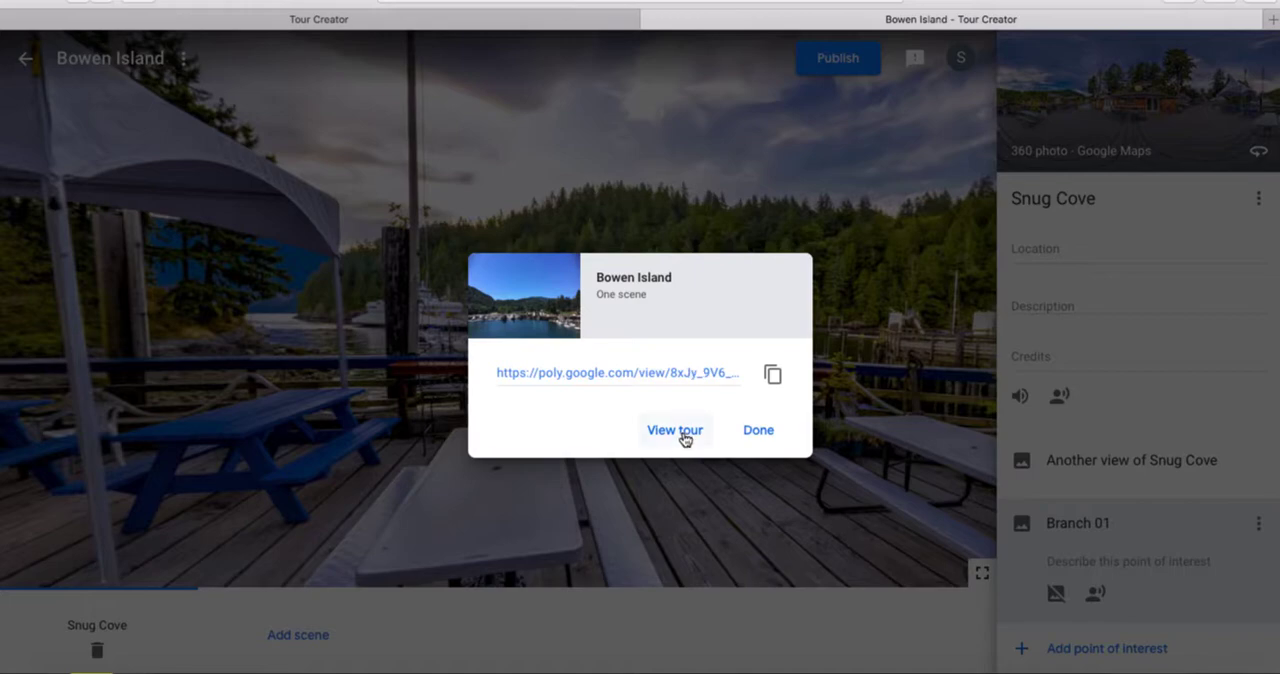
View the published tour in Poly and open the Branch 01 image overlay in the Snug Cove scene
left_click(675, 430)
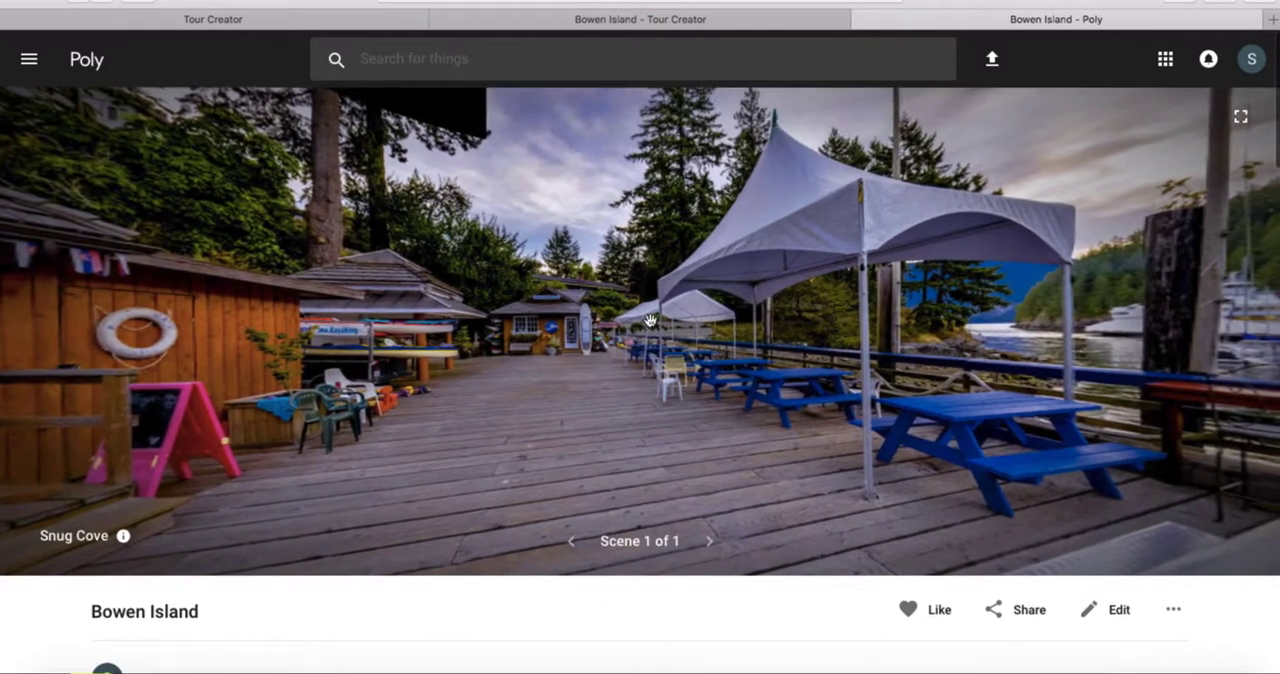
left_click_drag(651, 320, 783, 303)
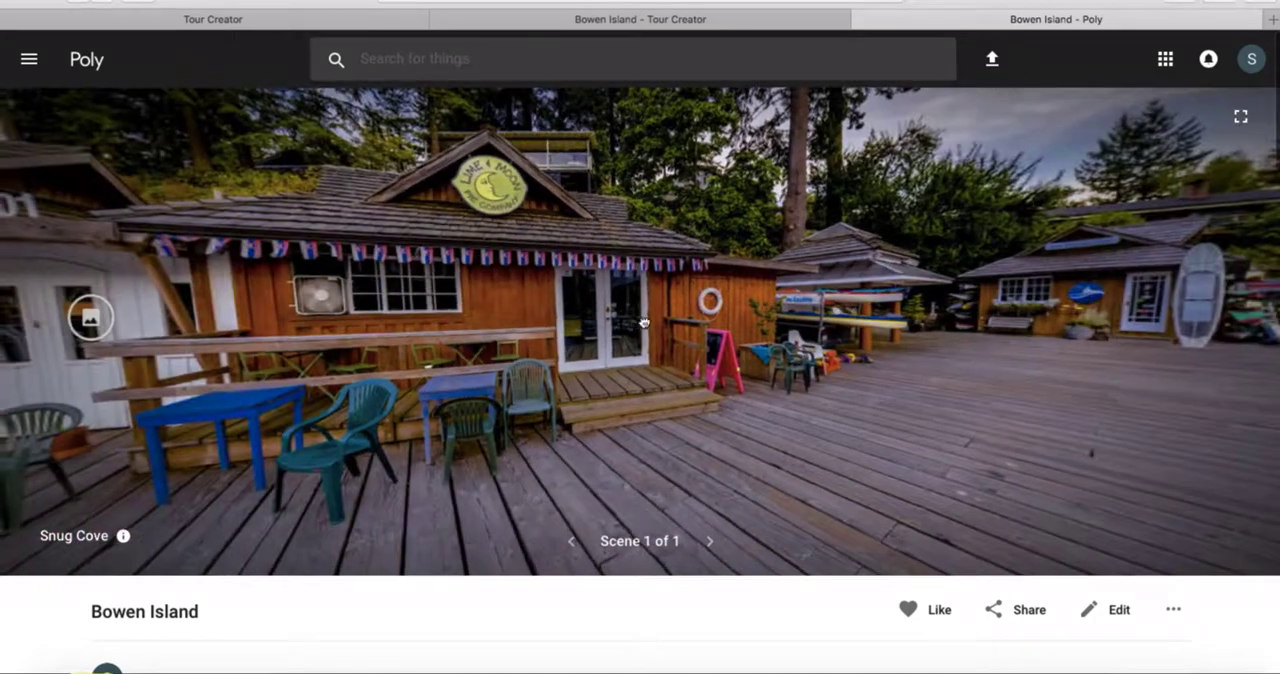
left_click_drag(650, 321, 755, 334)
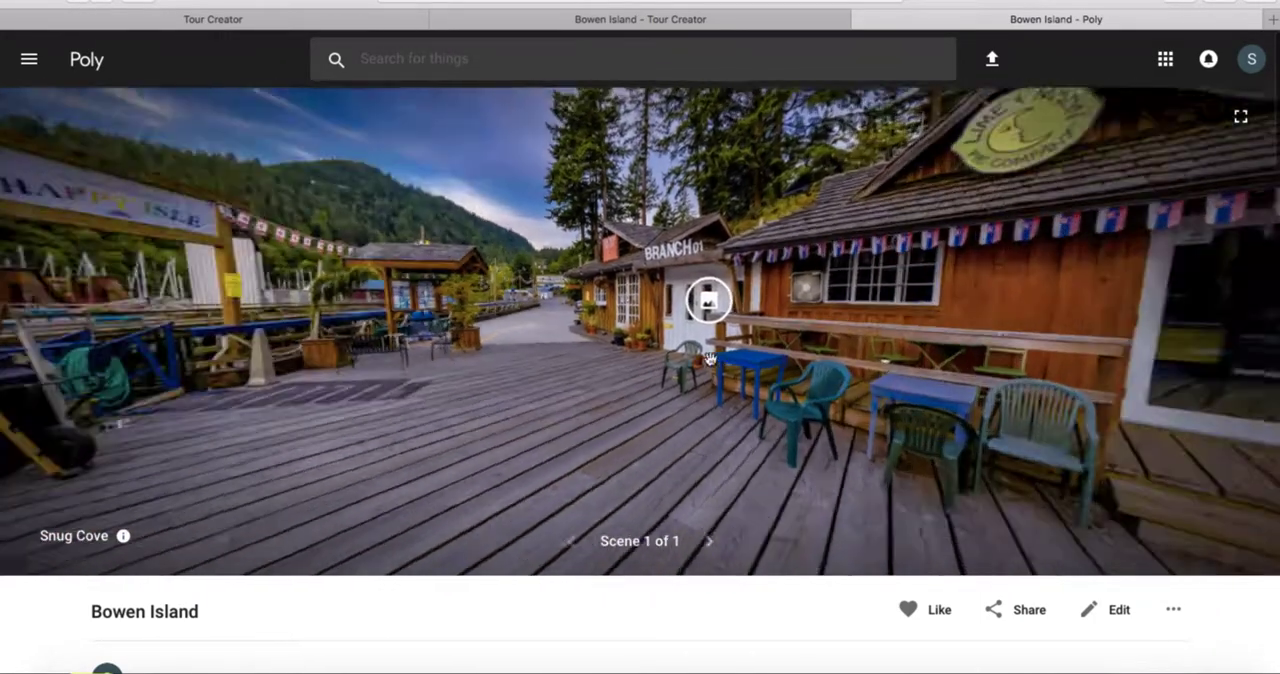
left_click(715, 303)
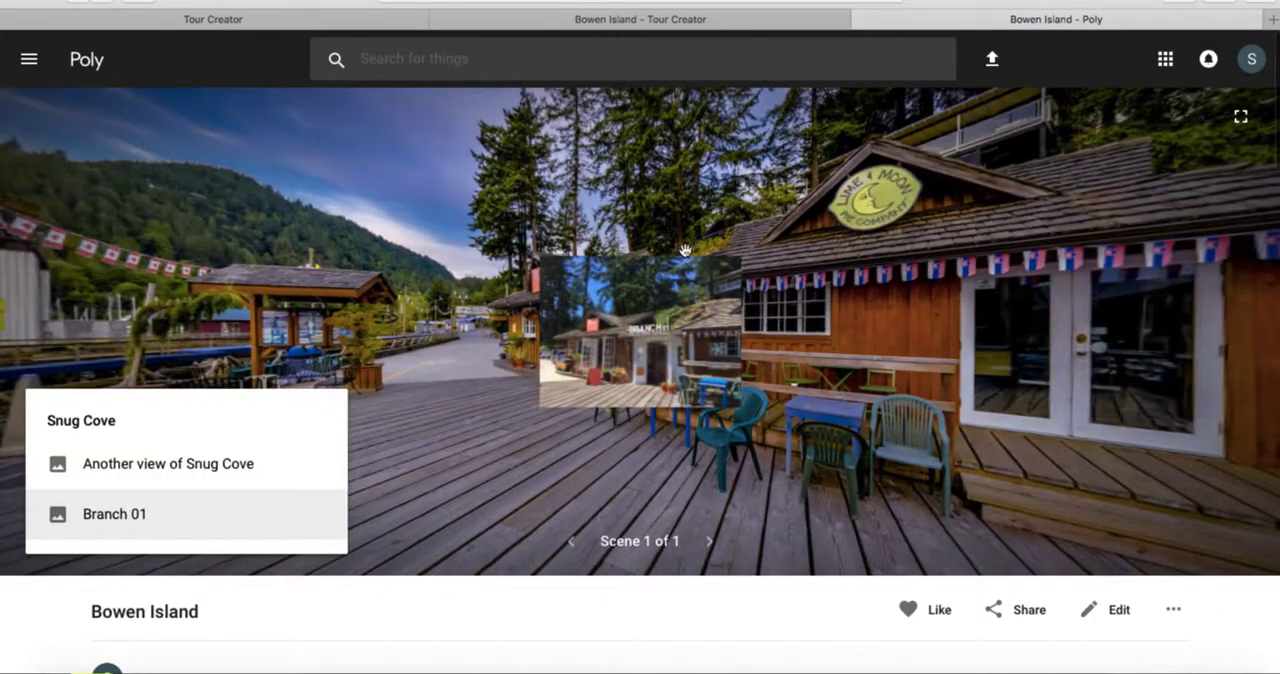
Look around the published Snug Cove scene from the Branch 01 storefront to the harbour point of interest
left_click_drag(440, 311, 590, 336)
left_click_drag(447, 369, 620, 365)
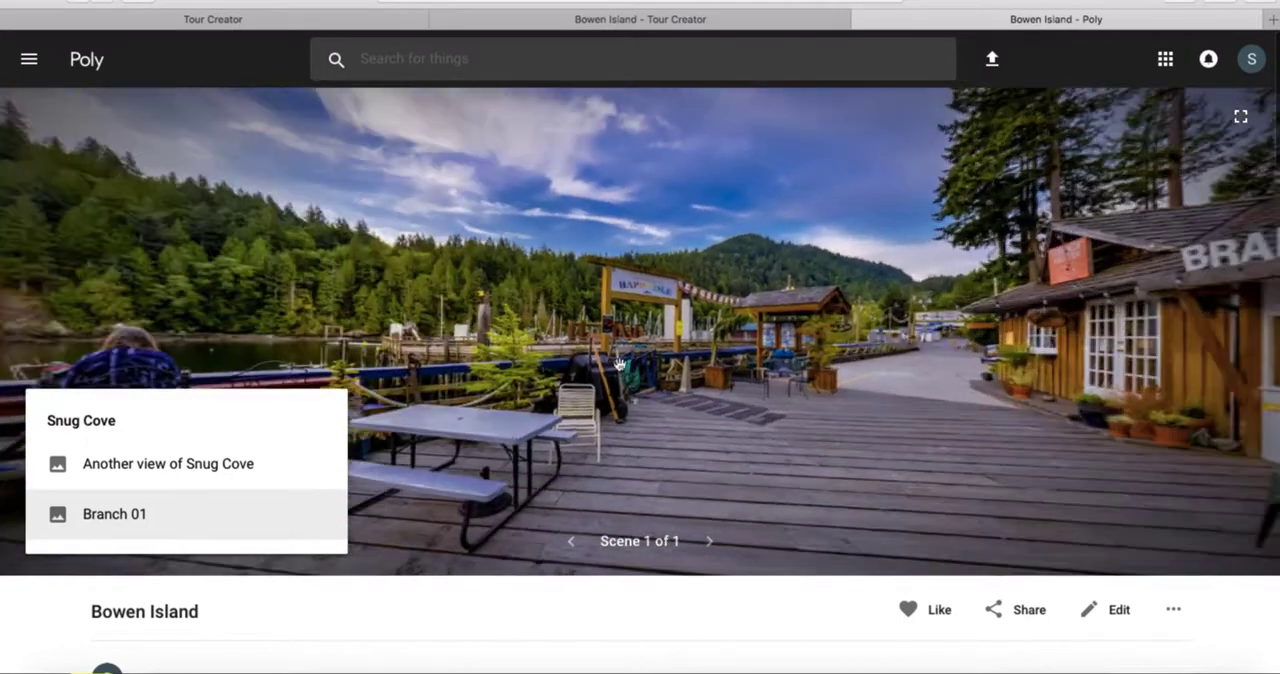
left_click_drag(488, 367, 768, 370)
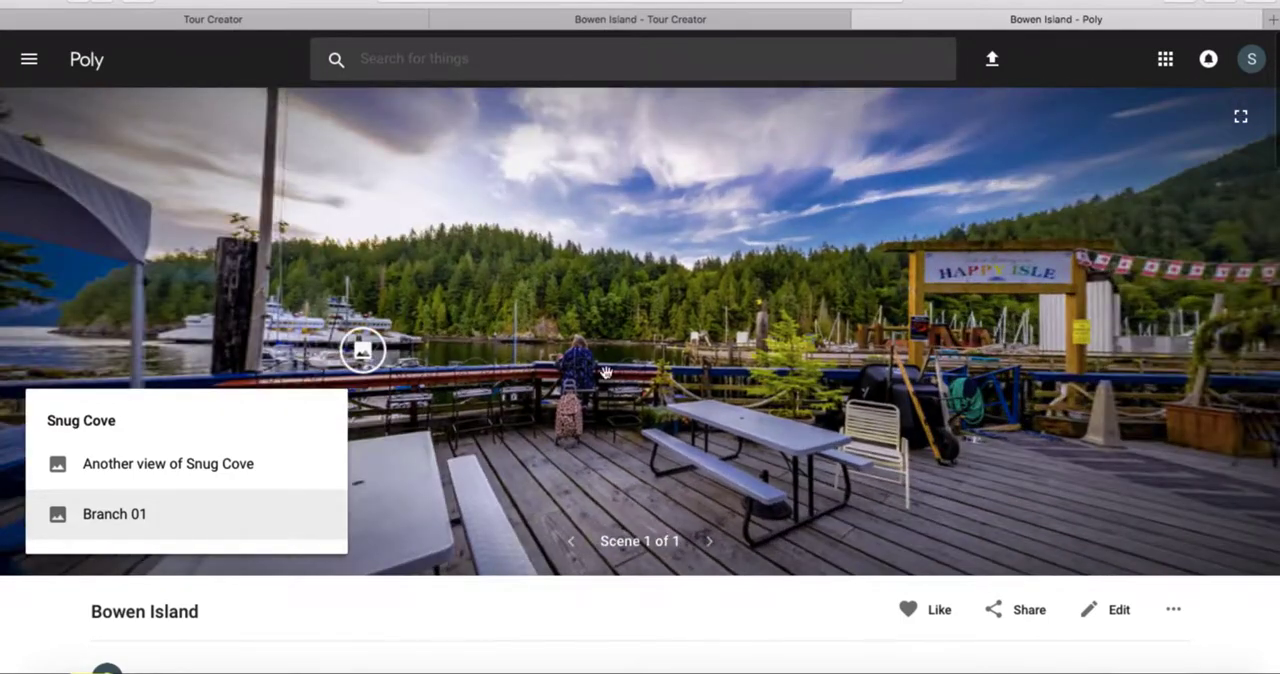
left_click_drag(605, 372, 688, 372)
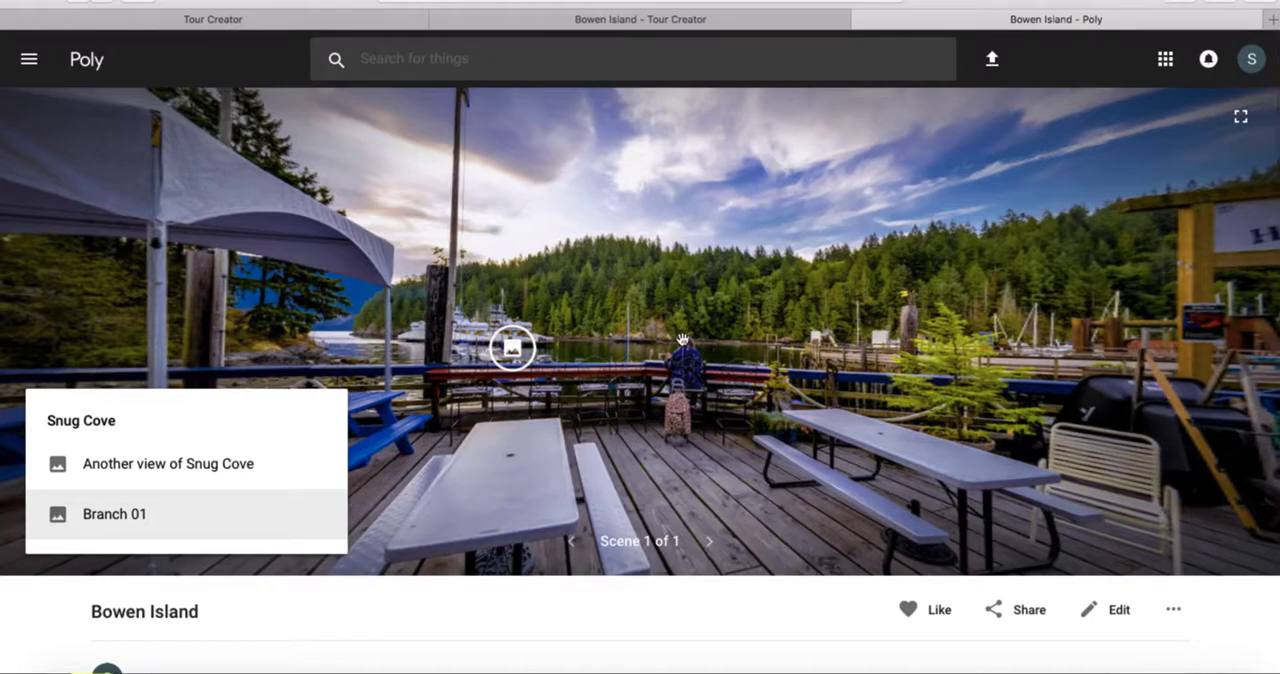